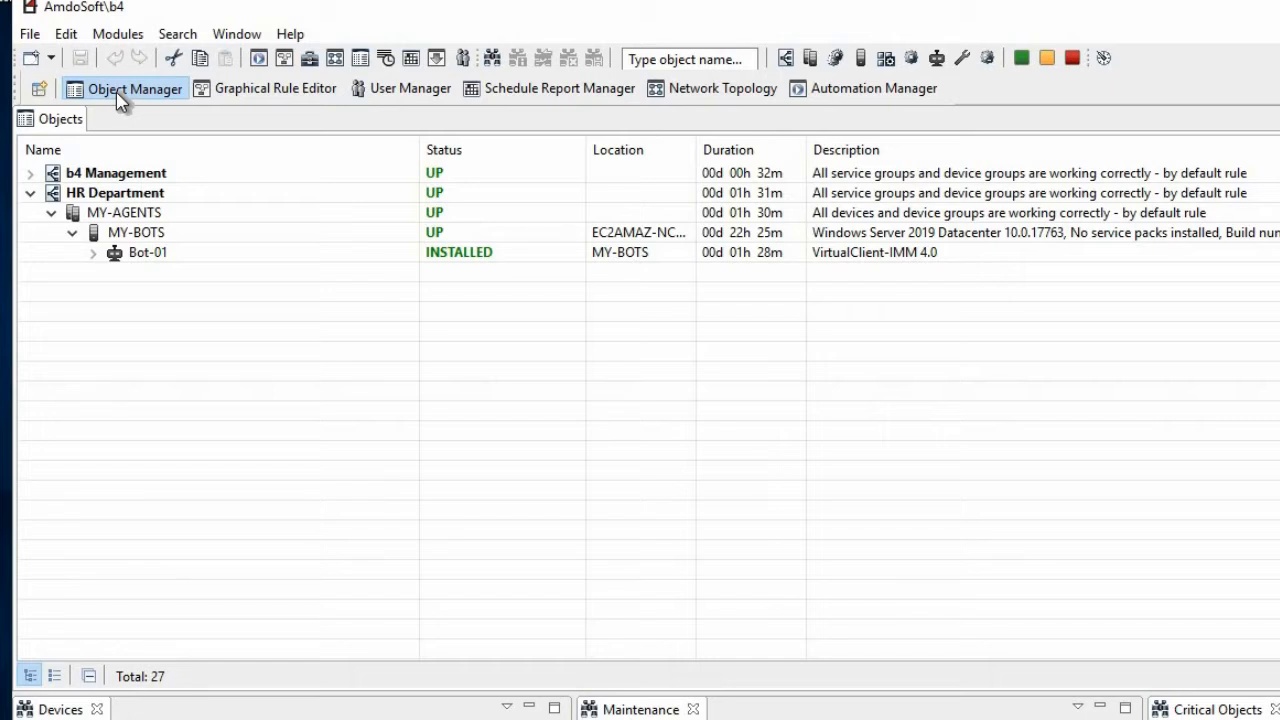
Expand Bot-01 under HR Department, MY-AGENTS, MY-BOTS to list its services
{"action": "left_click", "coordinate": [72, 195]}
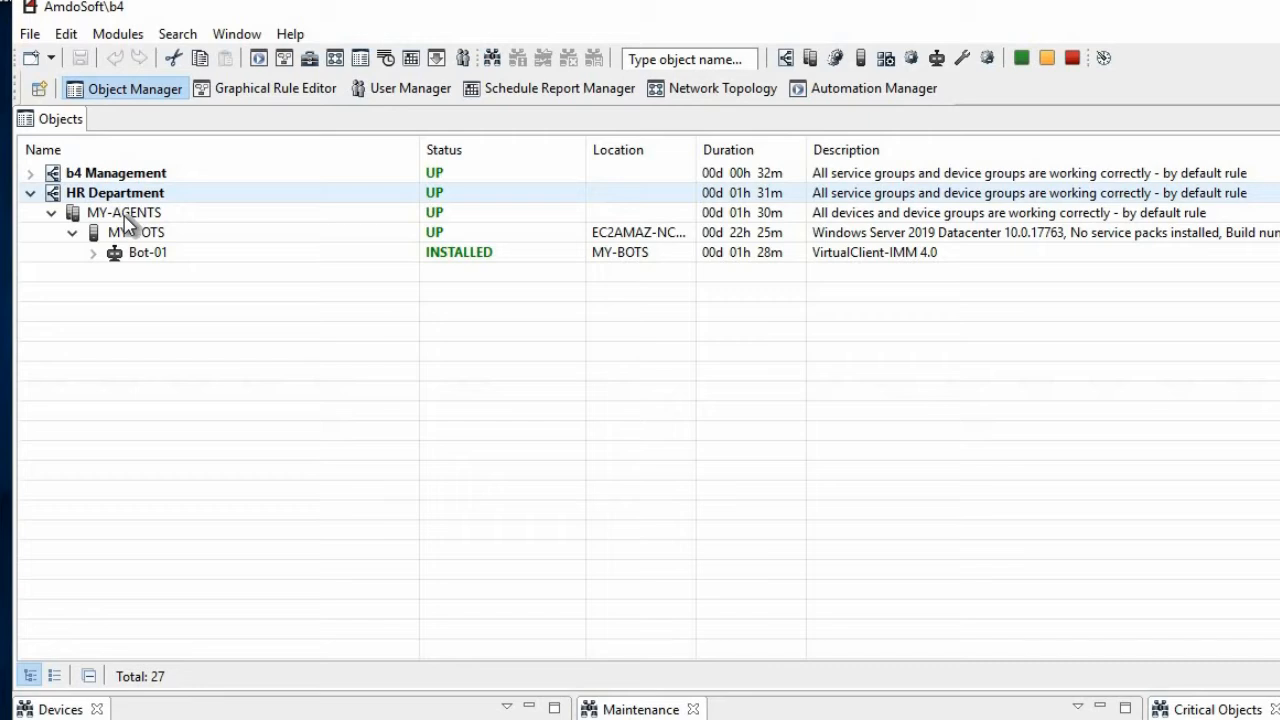
{"action": "left_click", "coordinate": [123, 216]}
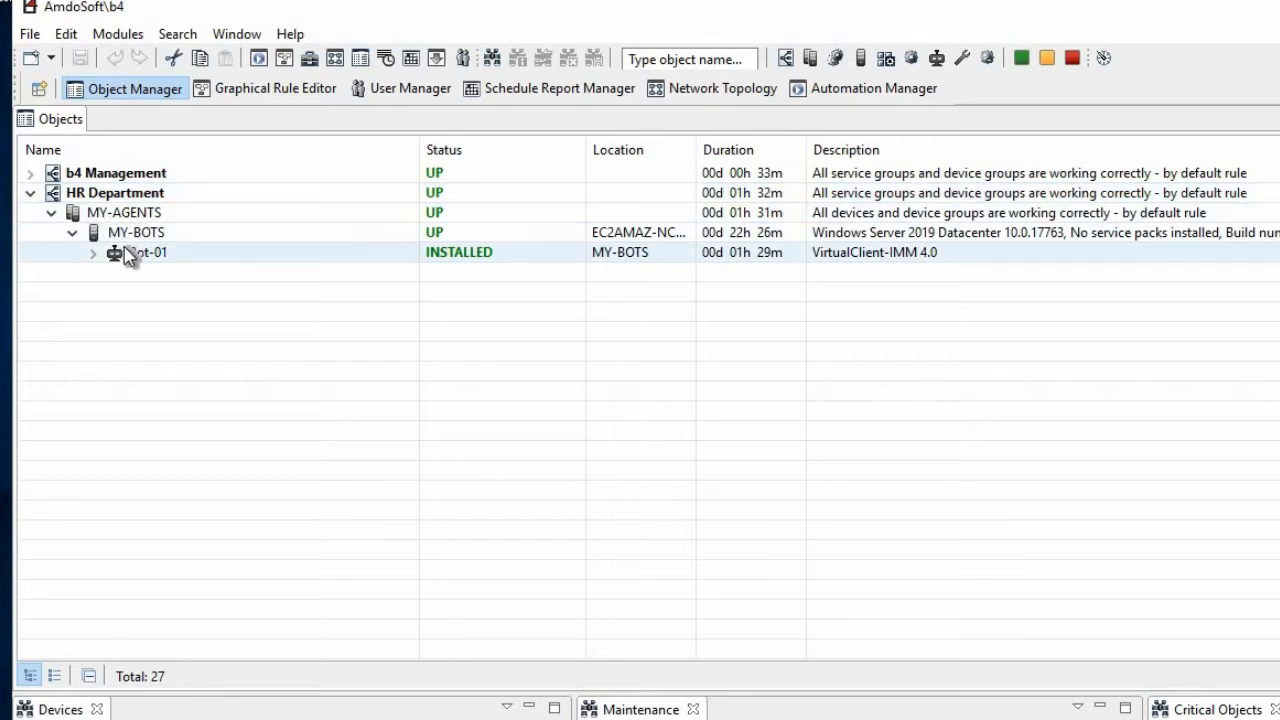
{"action": "left_click", "coordinate": [95, 254]}
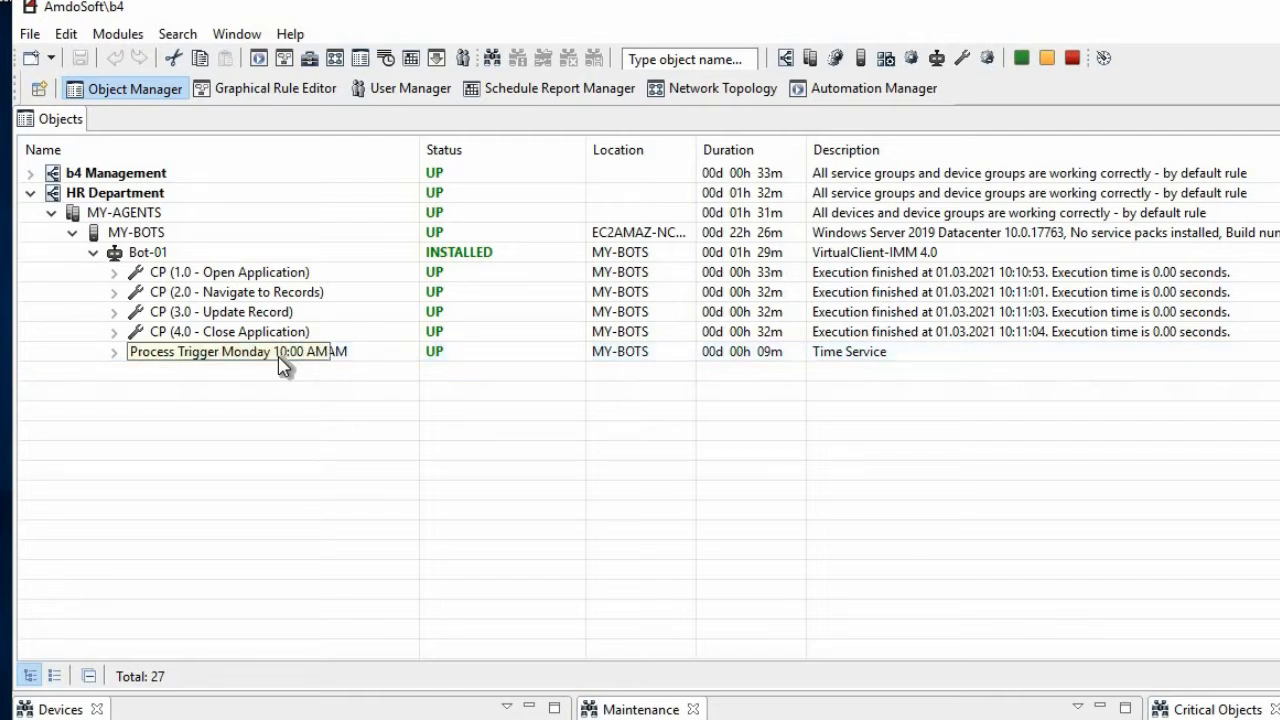
Examine the service types offered when creating a service on Bot-01, and leave without creating one
{"action": "right_click", "coordinate": [150, 253]}
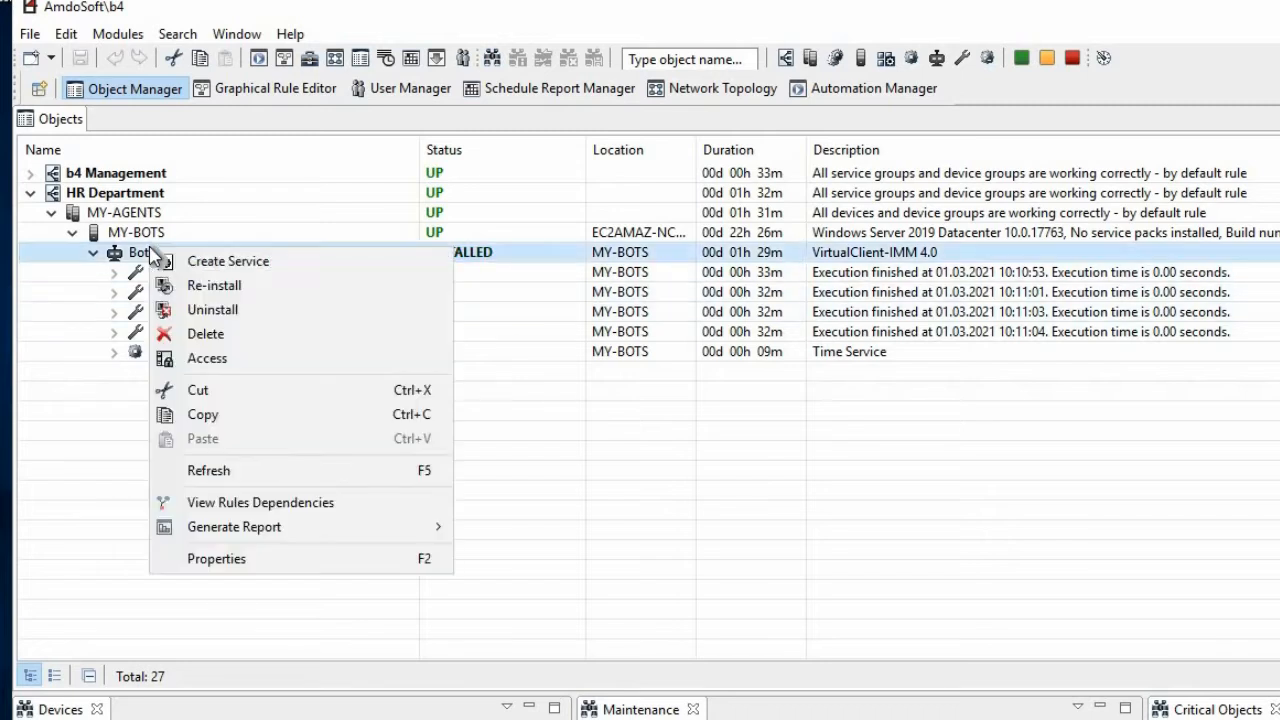
{"action": "left_click", "coordinate": [222, 266]}
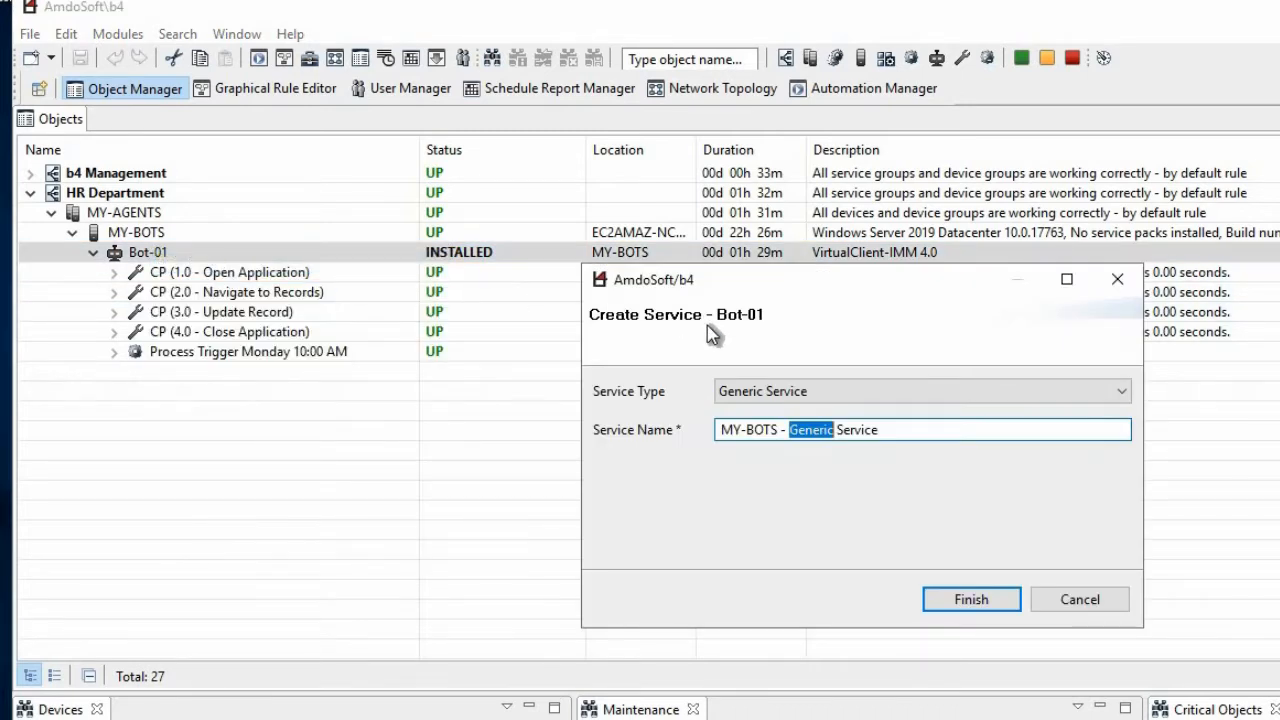
{"action": "left_click", "coordinate": [816, 398]}
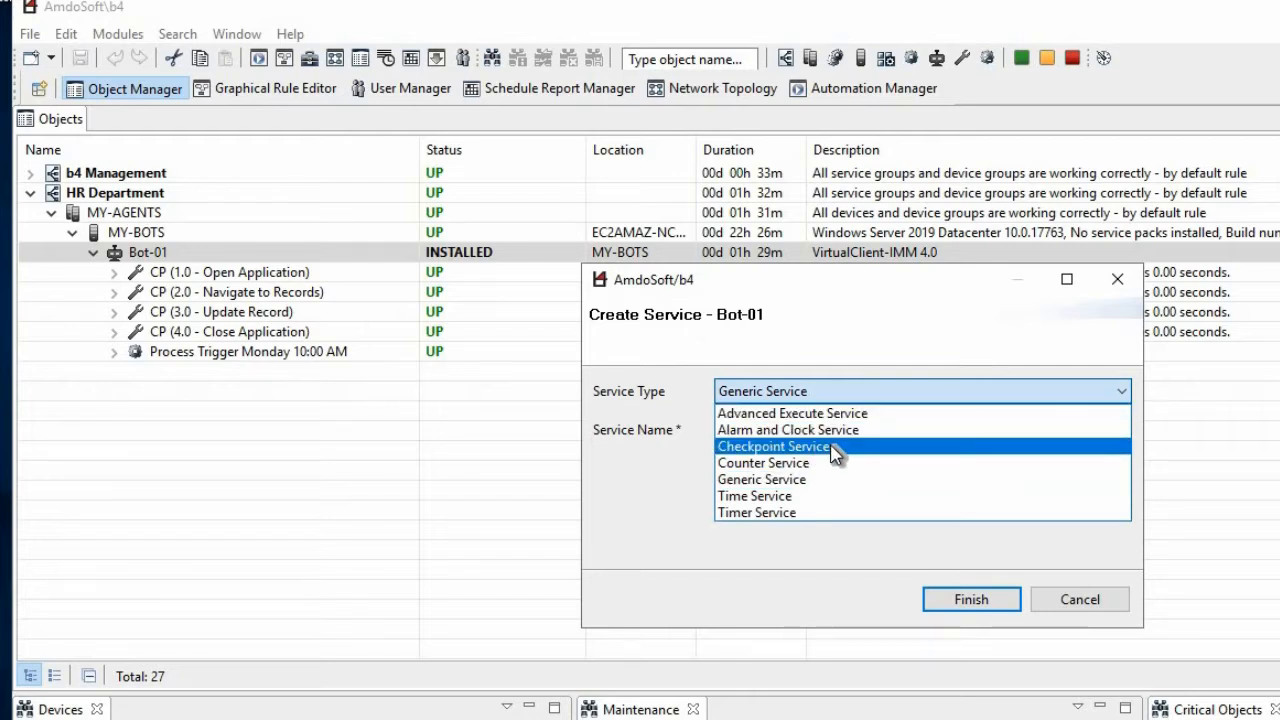
{"action": "left_click", "coordinate": [1074, 601]}
{"action": "left_click", "coordinate": [1078, 608]}
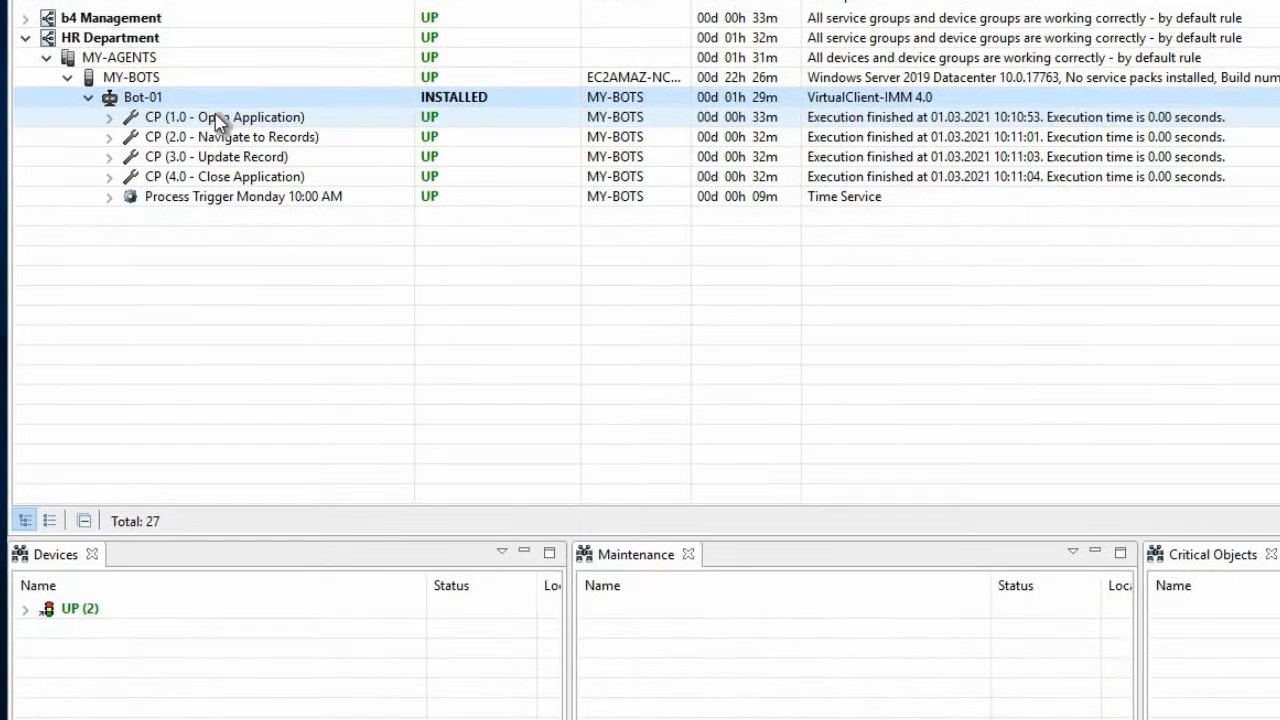
Review the general properties and variables of the CP (1.0 - Open Application) checkpoint service
{"action": "right_click", "coordinate": [222, 273]}
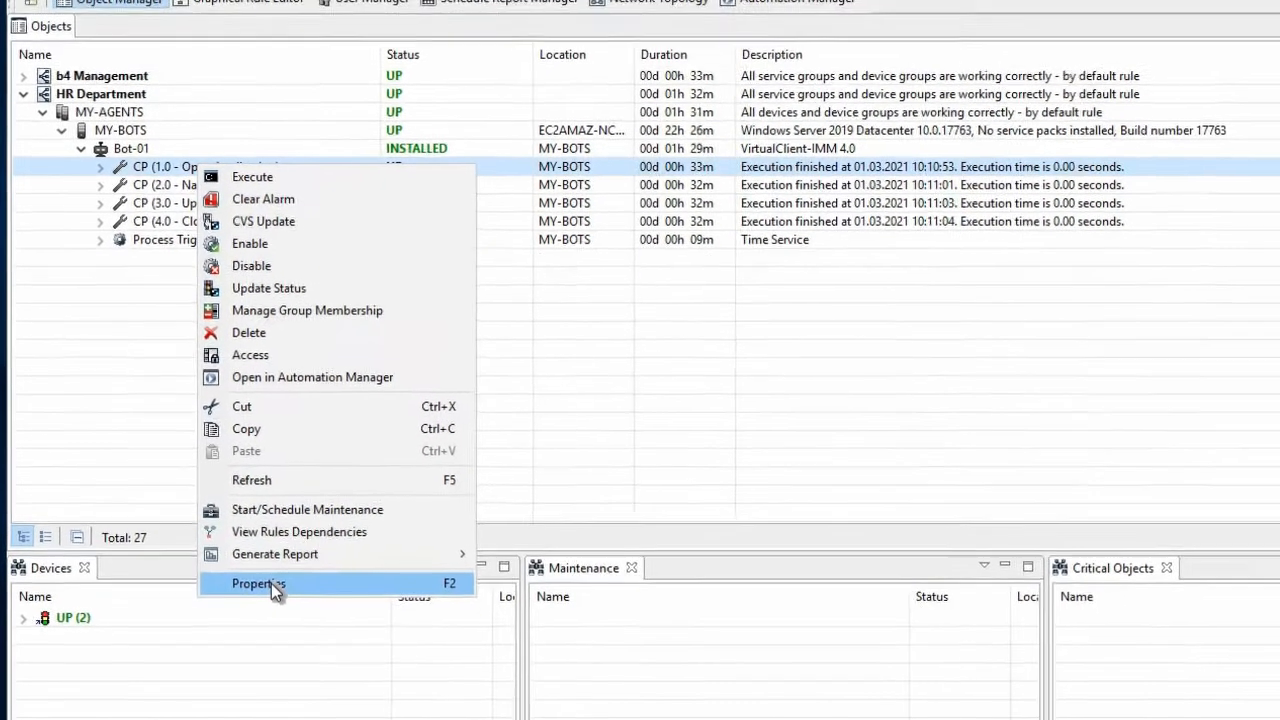
{"action": "left_click", "coordinate": [286, 580]}
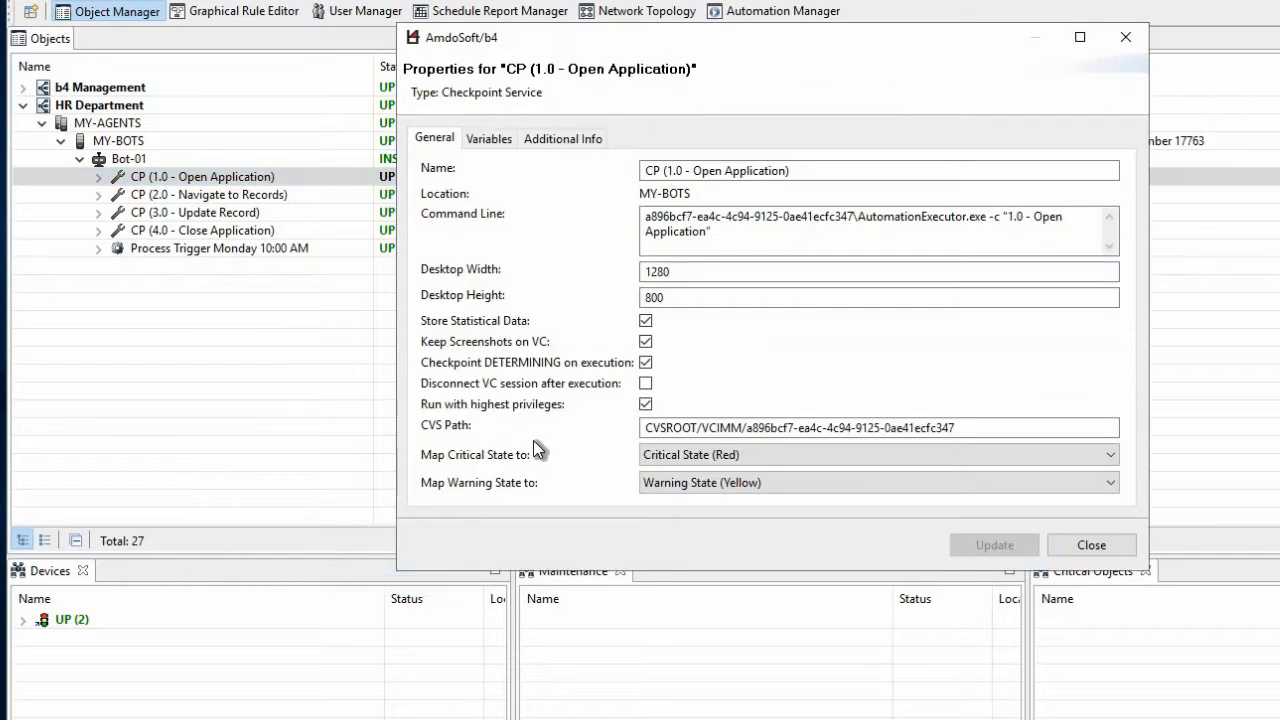
{"action": "left_click", "coordinate": [491, 139]}
{"action": "left_click", "coordinate": [443, 139]}
{"action": "left_click", "coordinate": [1068, 548]}
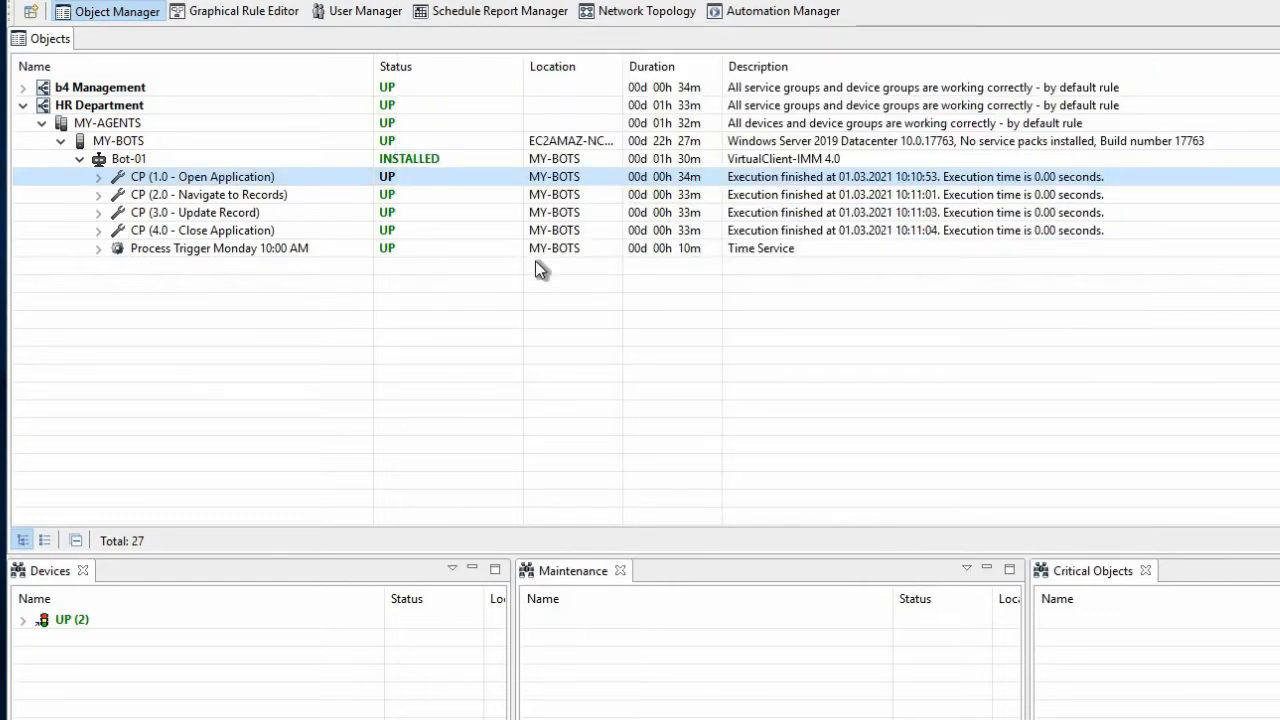
Review the schedule properties of the weekly monitor under Process Trigger Monday 10:00 AM
{"action": "left_click", "coordinate": [98, 247]}
{"action": "right_click", "coordinate": [205, 268]}
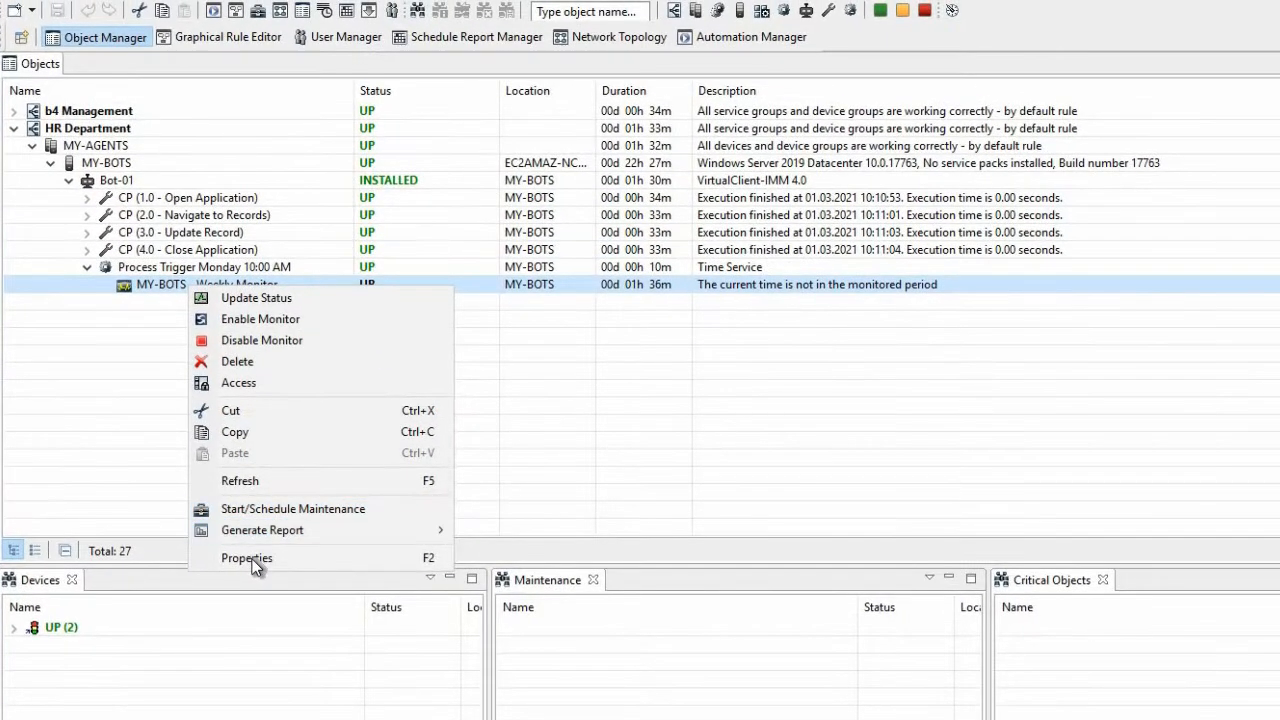
{"action": "left_click", "coordinate": [252, 560]}
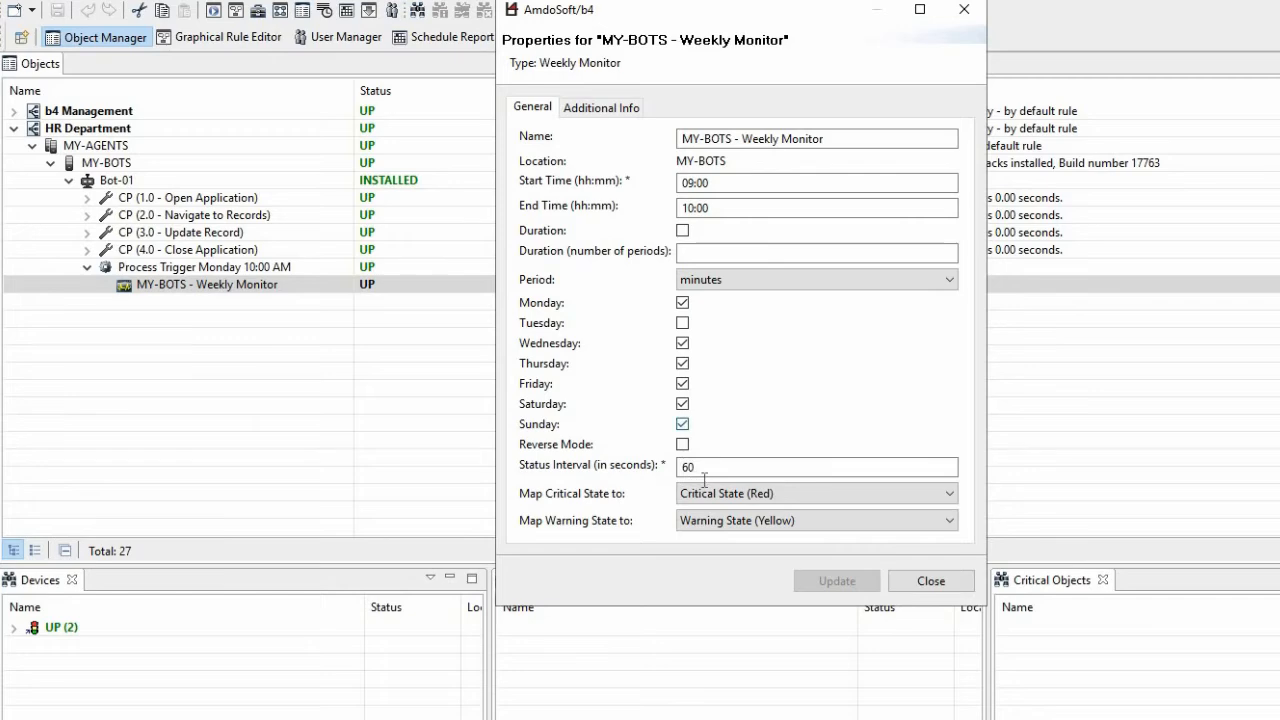
{"action": "left_click", "coordinate": [942, 584]}
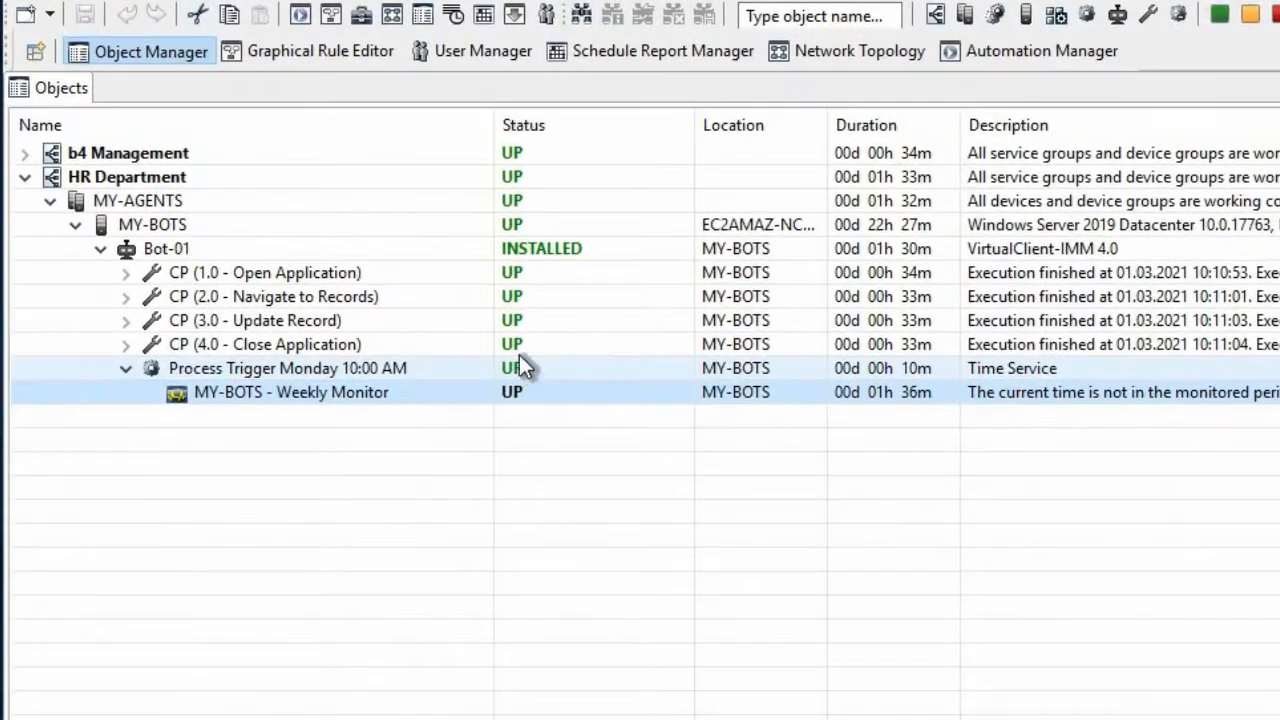
{"action": "left_click", "coordinate": [375, 265]}
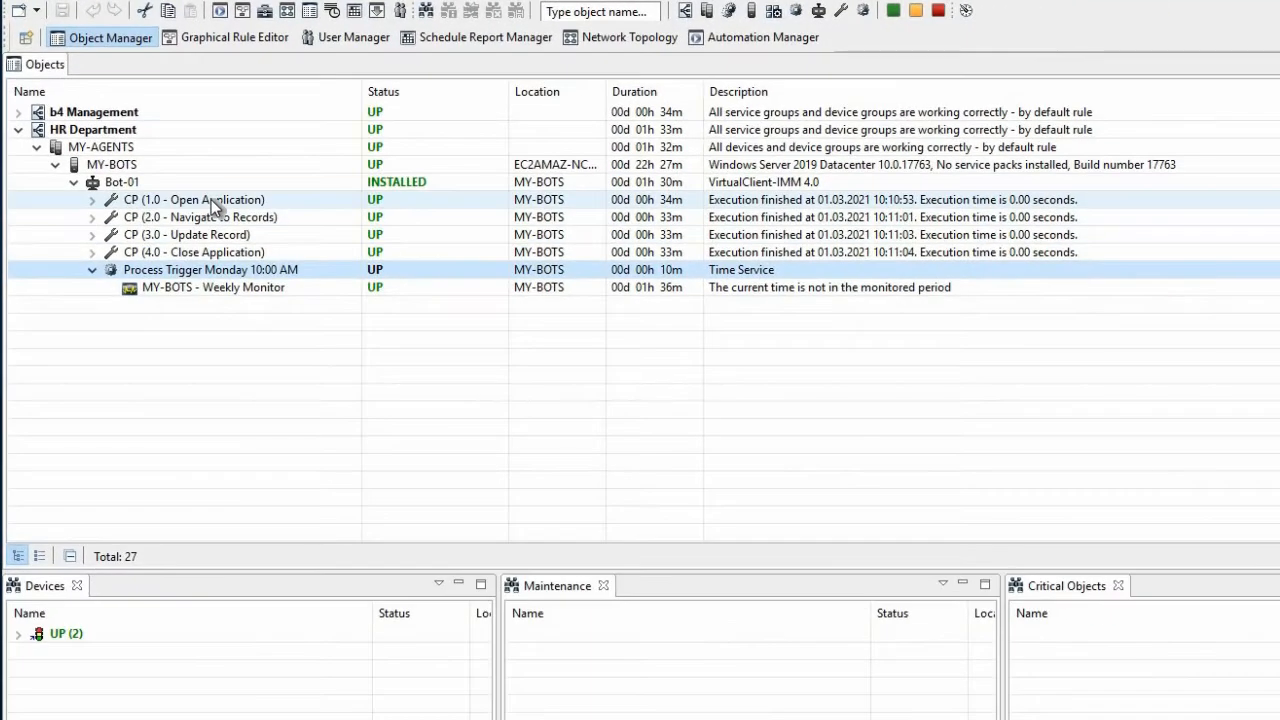
Examine the actions and report types available for the CP (1.0 - Open Application) service
{"action": "right_click", "coordinate": [211, 199]}
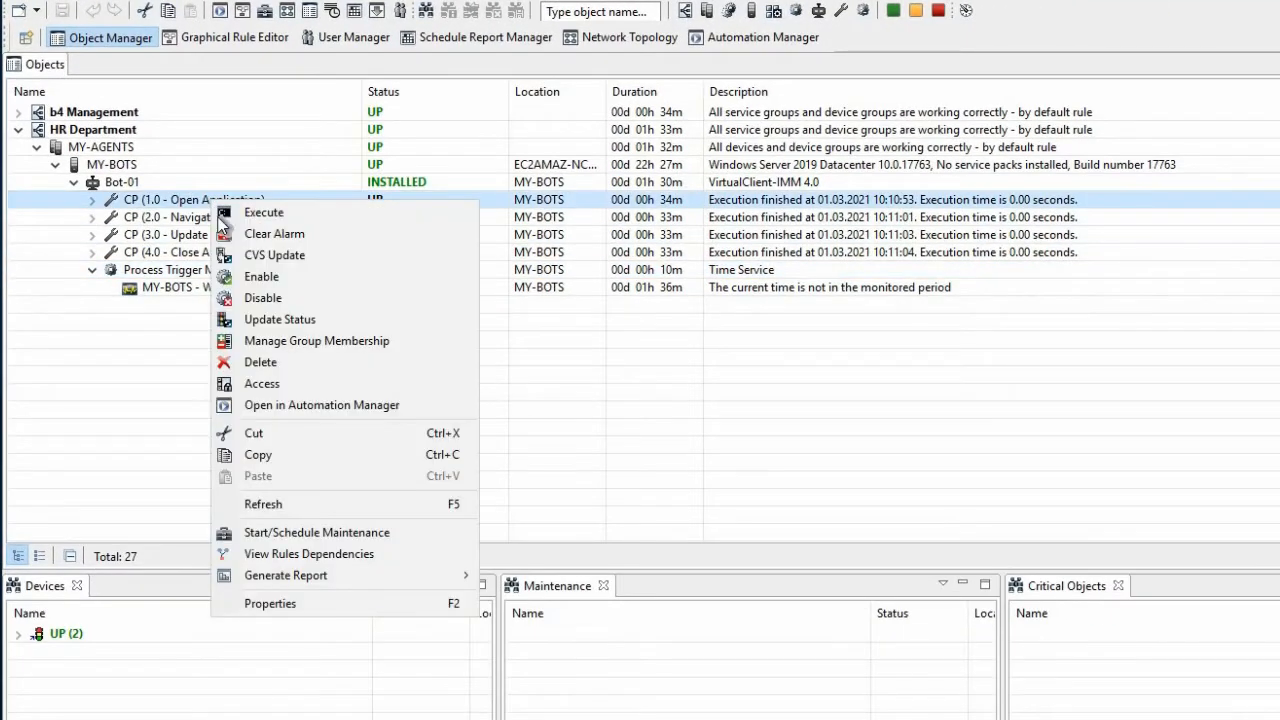
{"action": "mouse_move", "coordinate": [329, 578]}
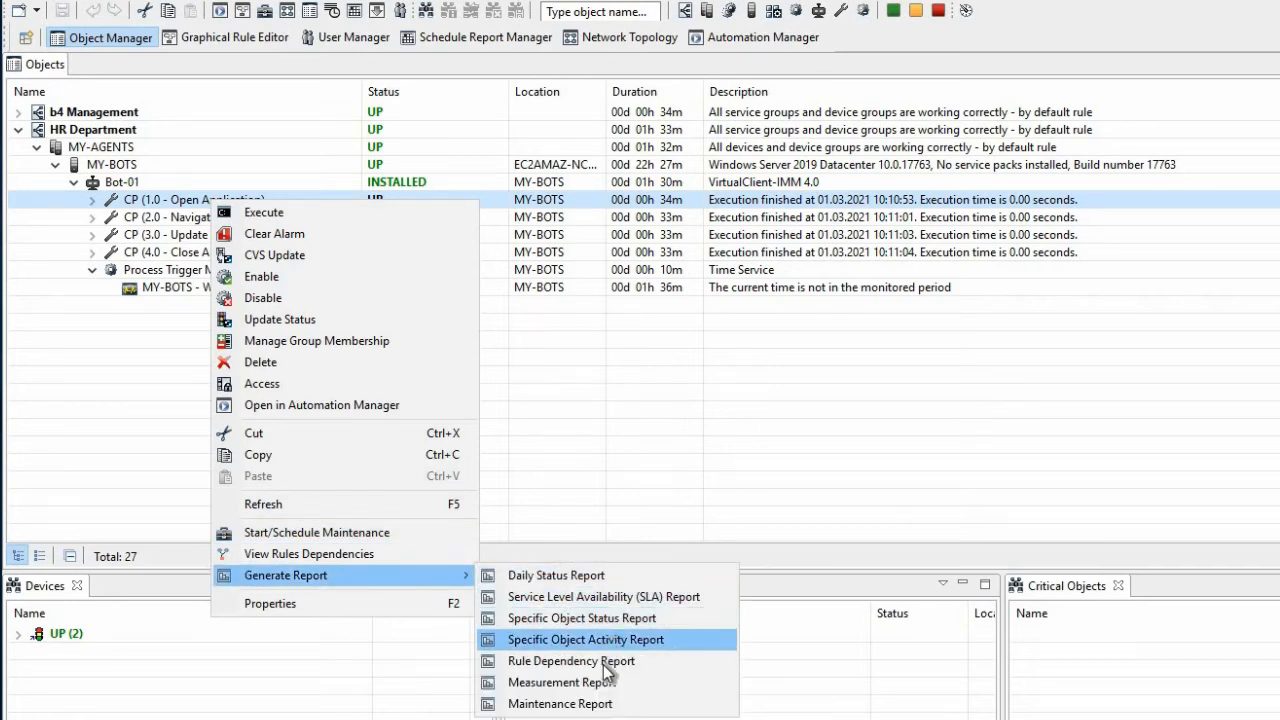
{"action": "left_click", "coordinate": [548, 384]}
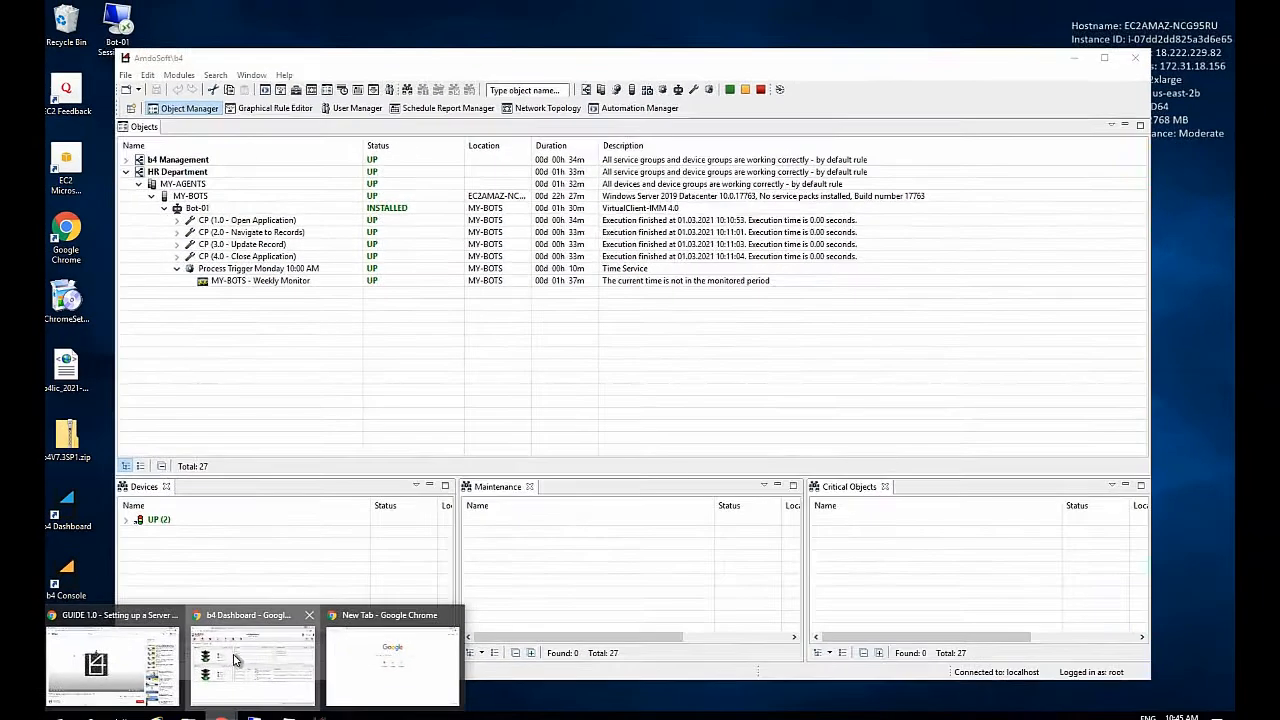
Switch to the b4 Dashboard in the browser and open the Virtual Client manual from its documentation page
{"action": "left_click", "coordinate": [235, 660]}
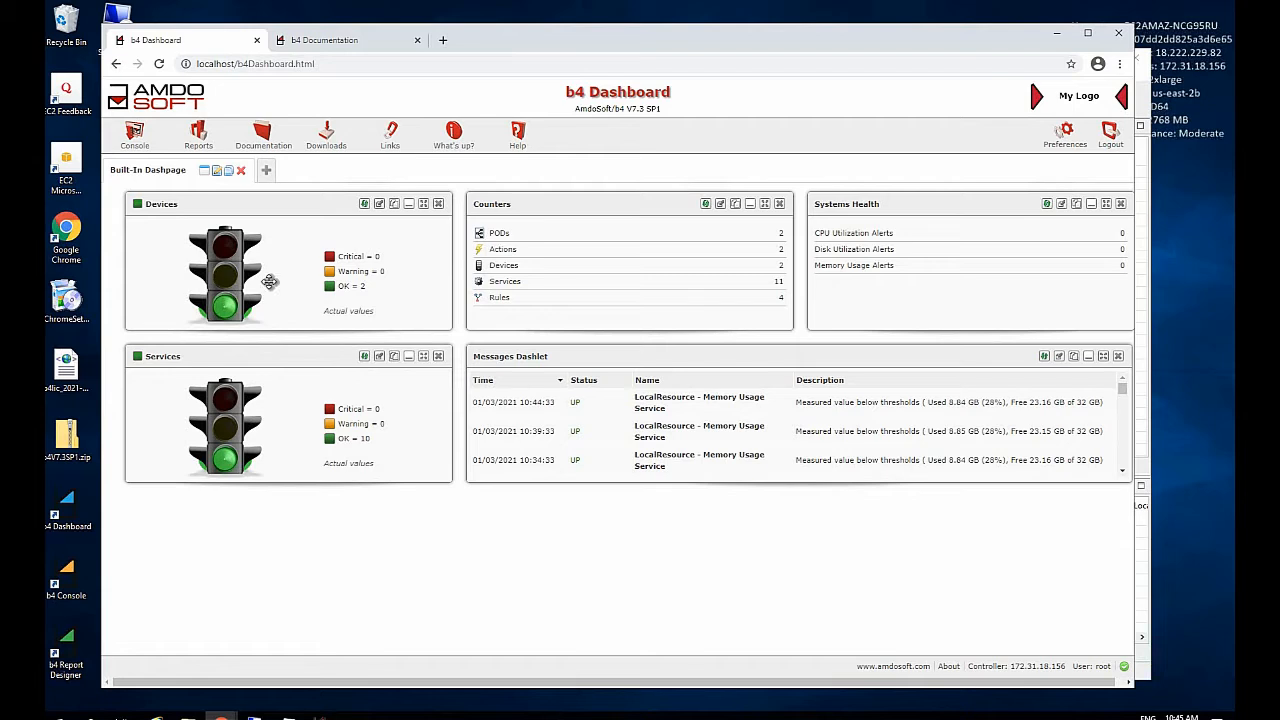
{"action": "left_click", "coordinate": [271, 143]}
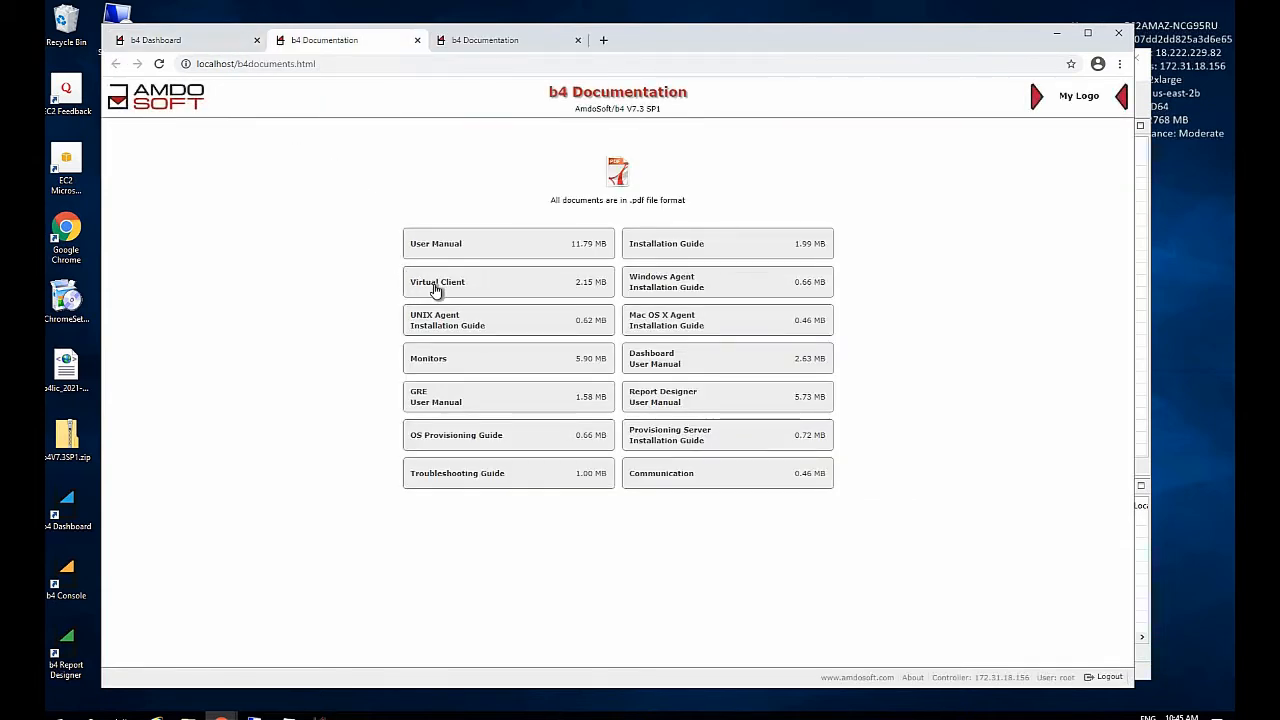
{"action": "left_click", "coordinate": [437, 285]}
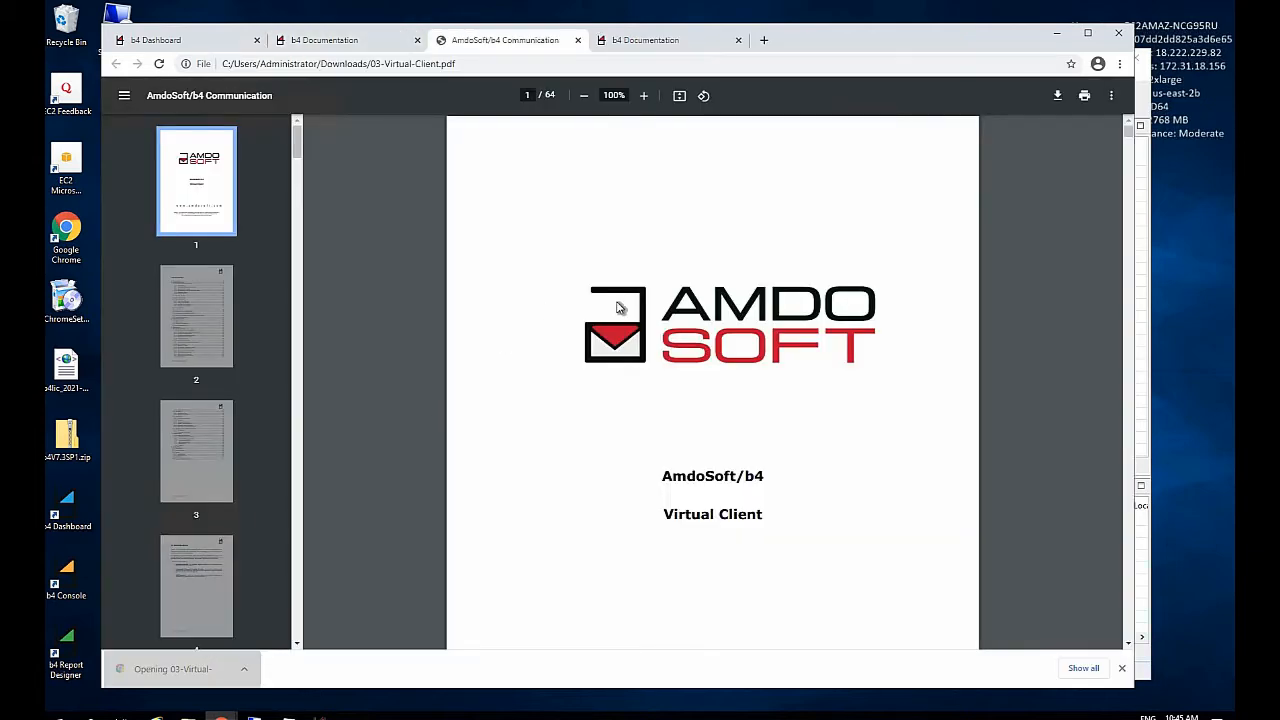
{"action": "scroll", "coordinate": [620, 307], "scroll_direction": "down", "scroll_amount": 10}
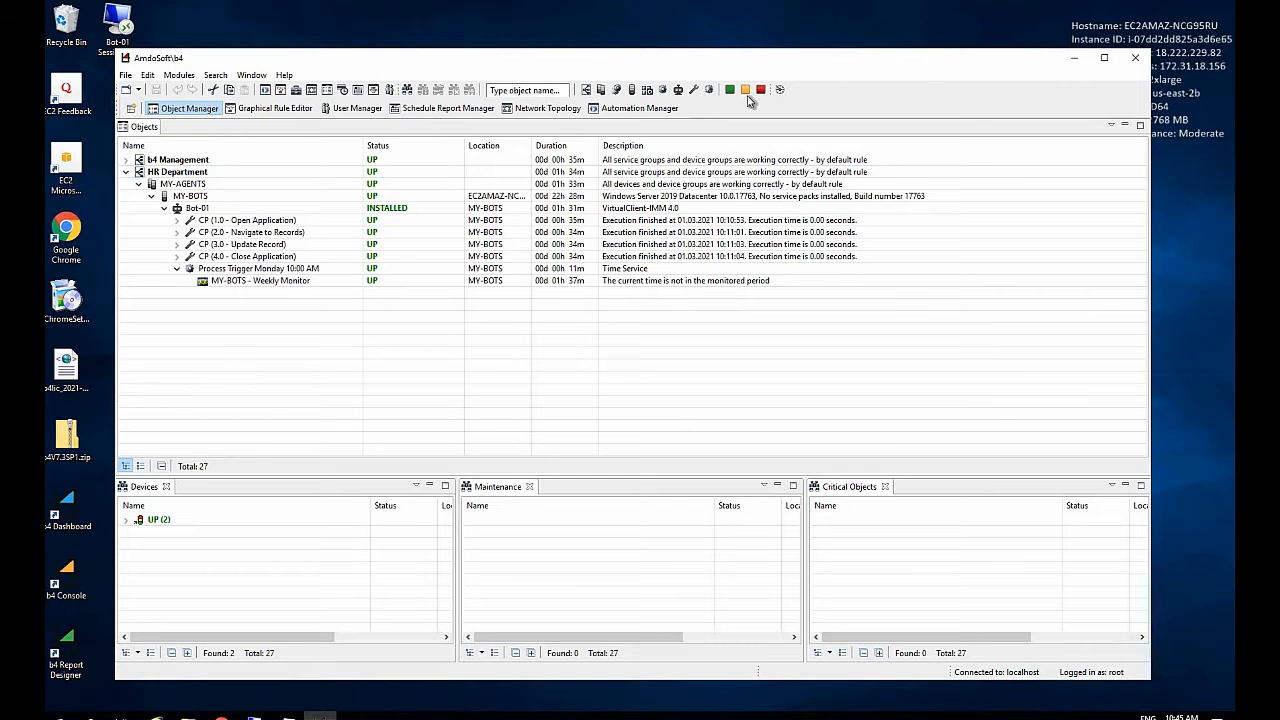
Return to the b4 console's Automation Manager, open the 1.0 - Open Application recording for editing and inspect its New Action wait
{"action": "left_click", "coordinate": [652, 114]}
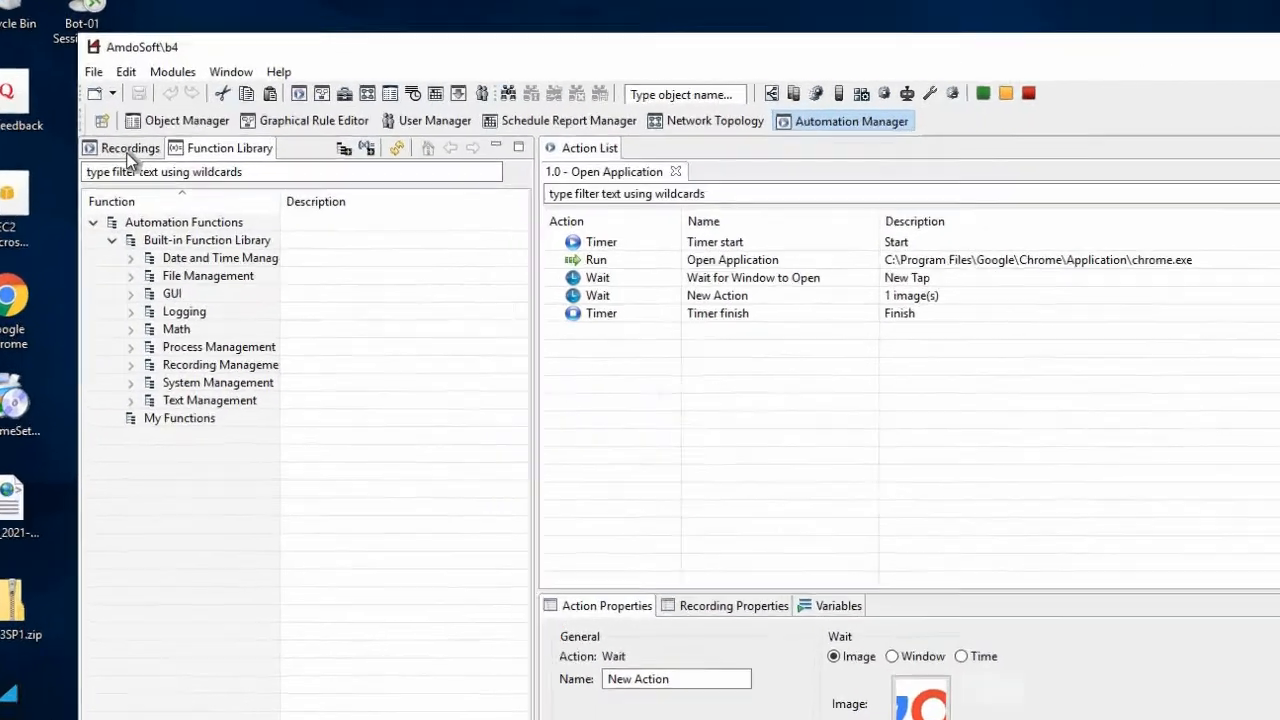
{"action": "left_click", "coordinate": [129, 150]}
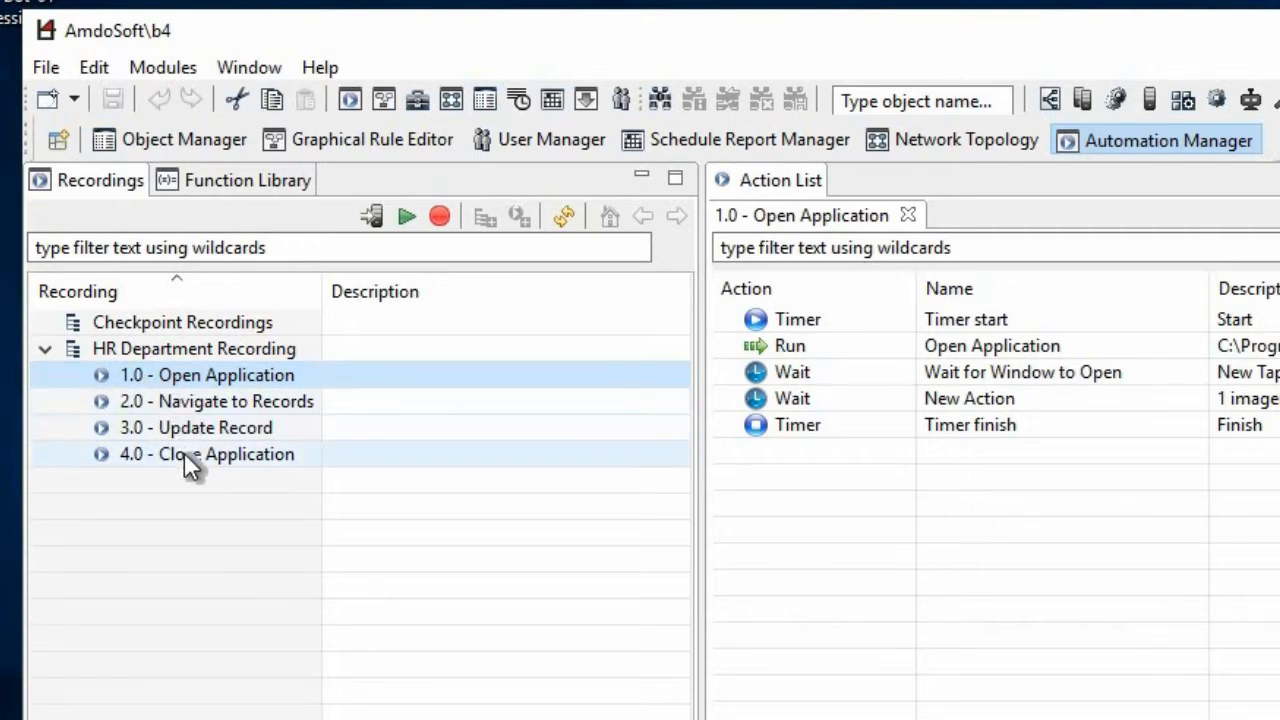
{"action": "right_click", "coordinate": [181, 370]}
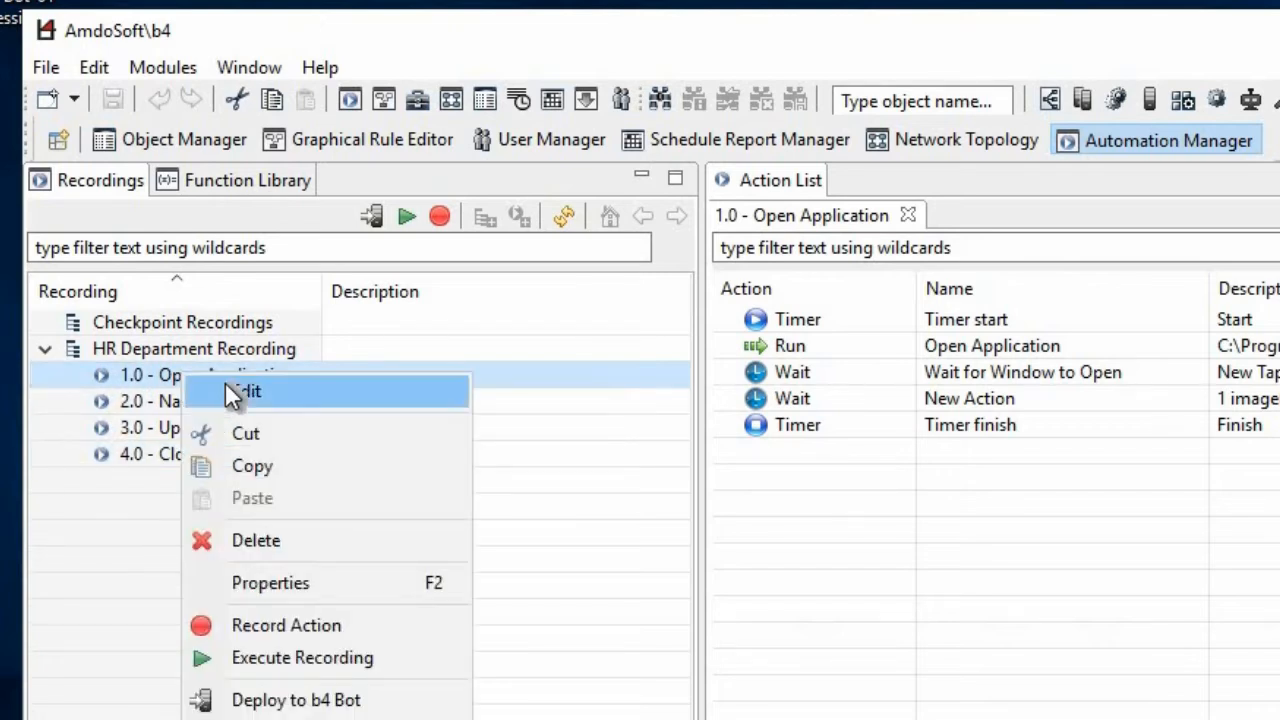
{"action": "left_click", "coordinate": [240, 391]}
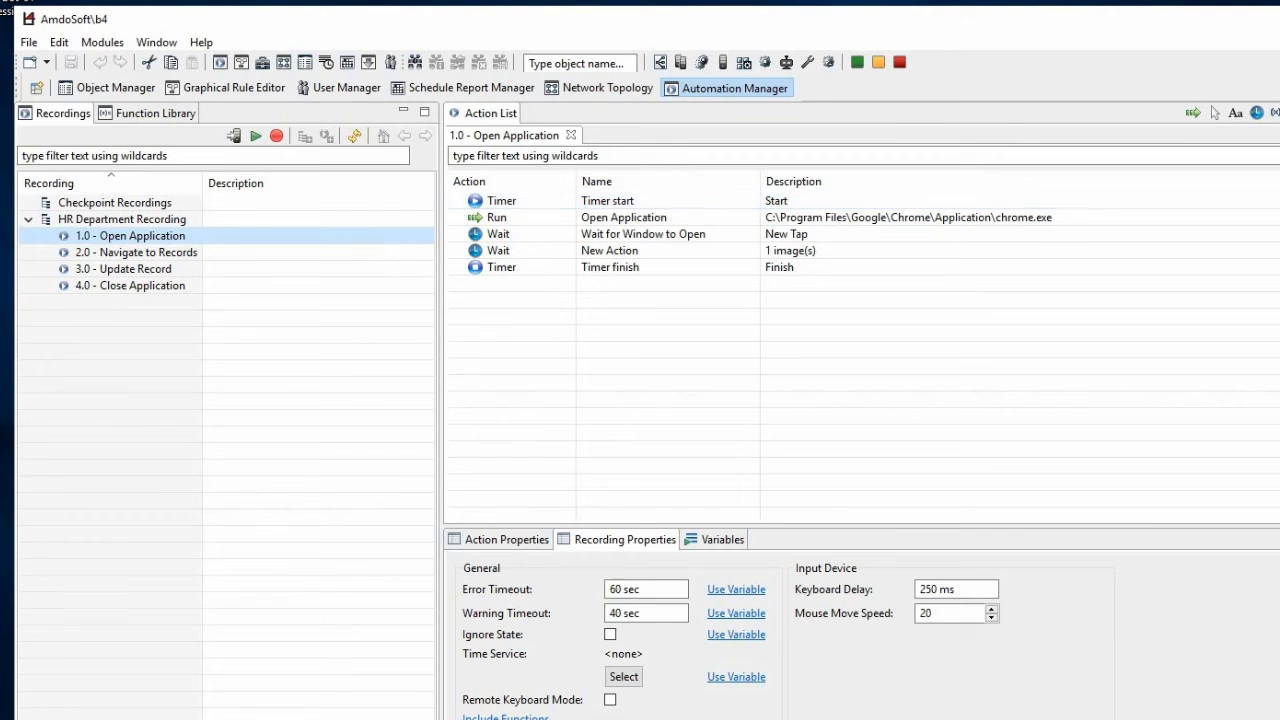
{"action": "left_click", "coordinate": [610, 251]}
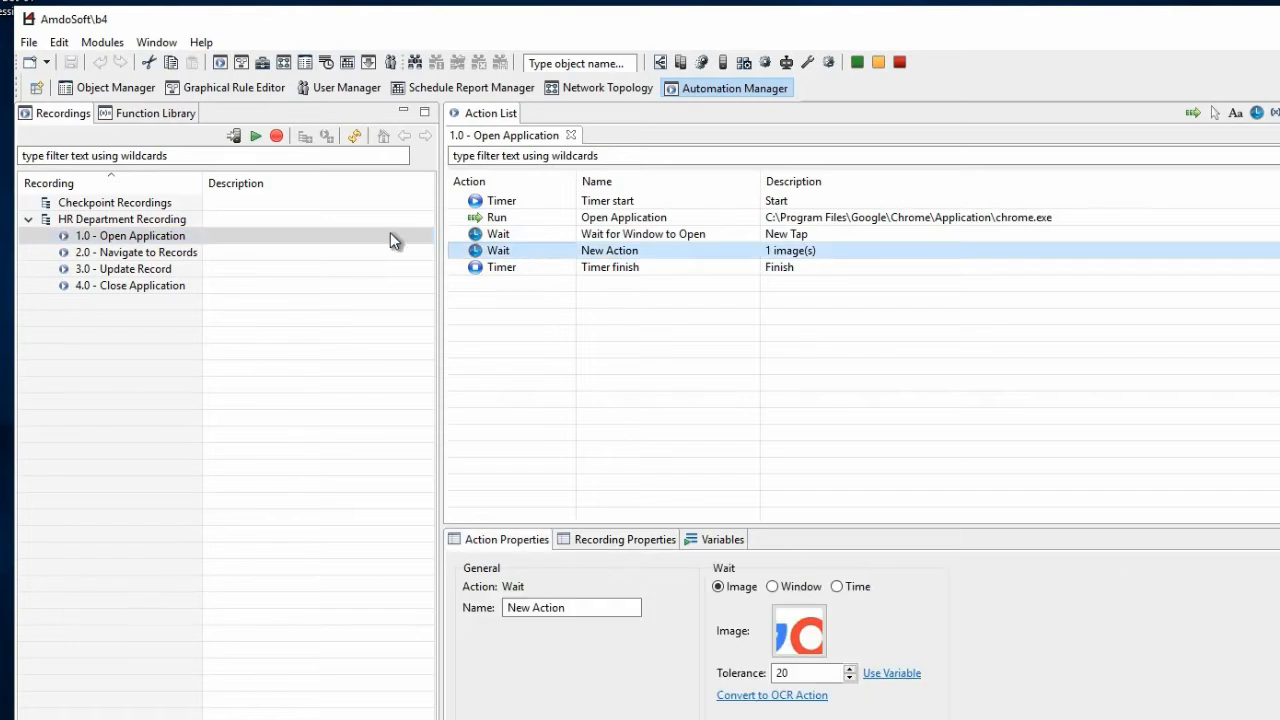
Deploy the 1.0 - Open Application recording to the CP (1.0 - Open Application) checkpoint service on Bot-01 and check it in Object Manager
{"action": "right_click", "coordinate": [150, 238]}
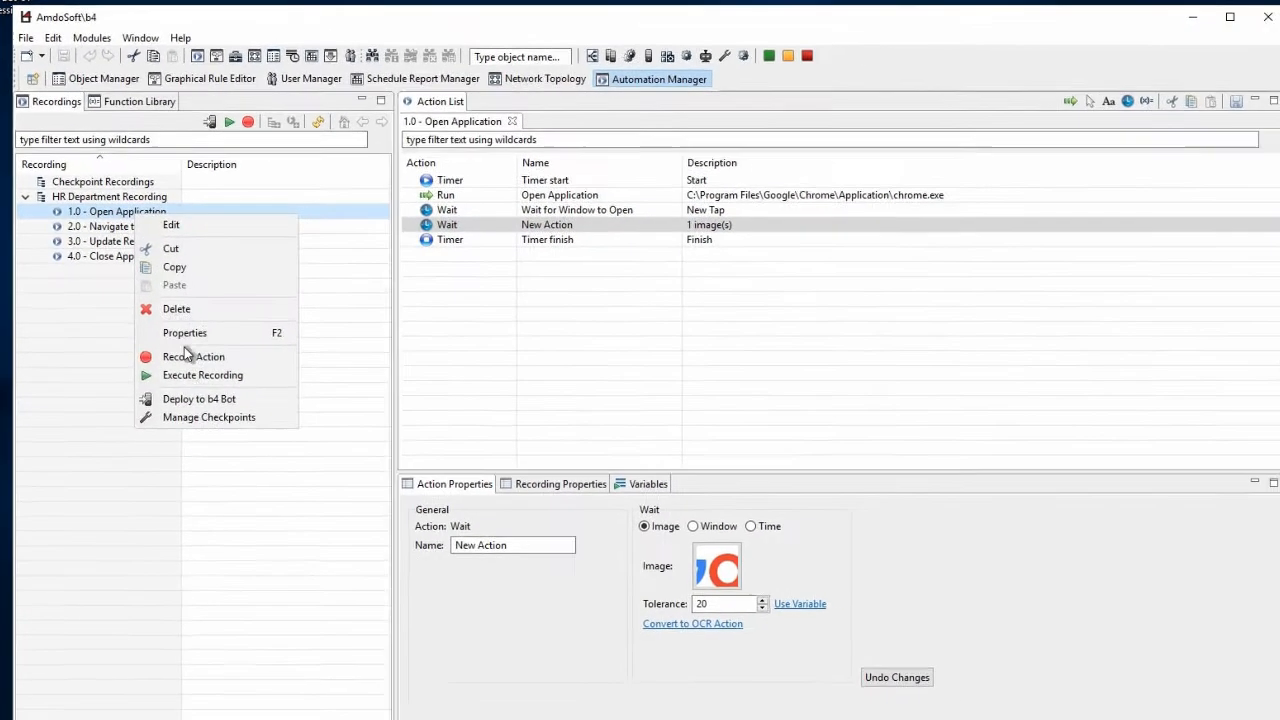
{"action": "left_click", "coordinate": [212, 395]}
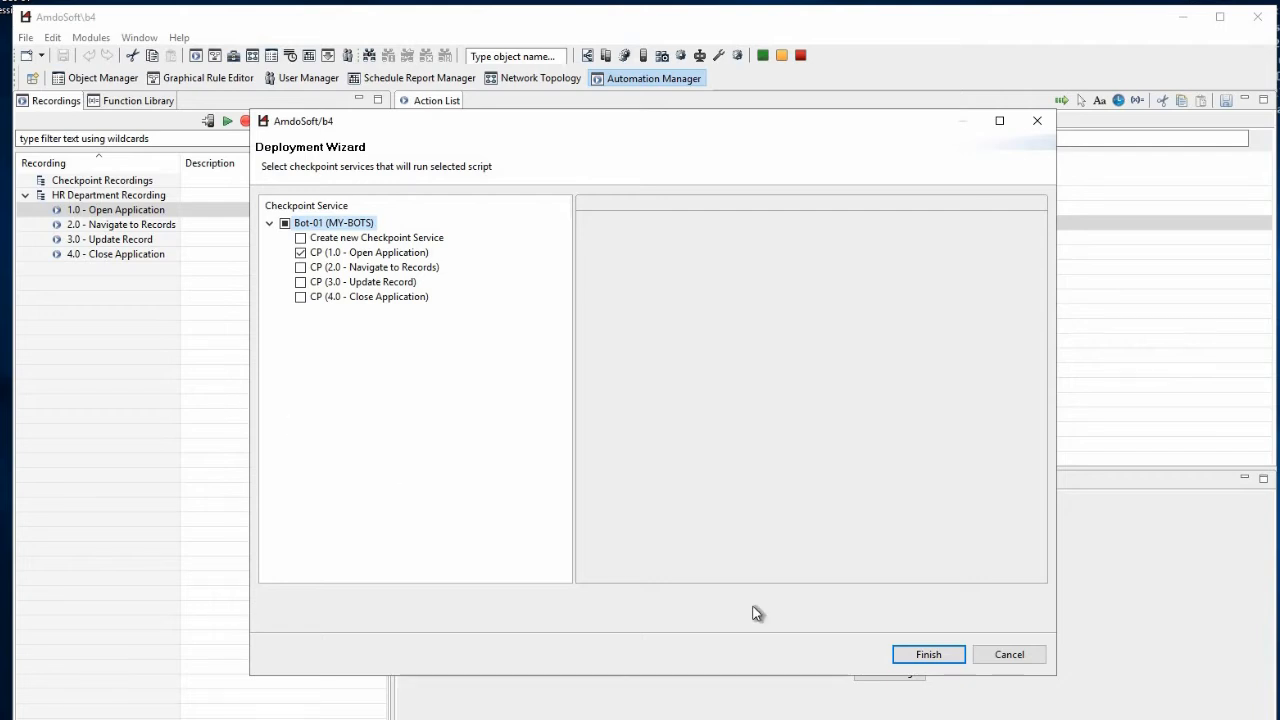
{"action": "left_click", "coordinate": [896, 652]}
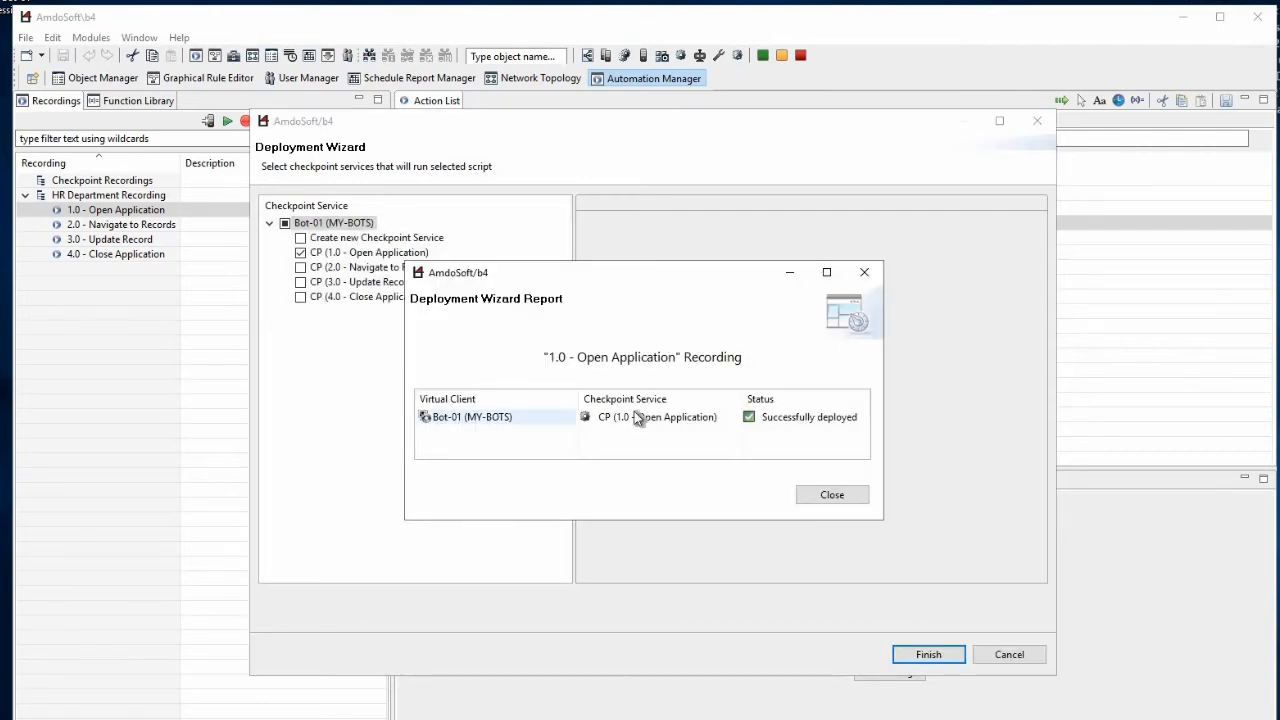
{"action": "left_click", "coordinate": [814, 495]}
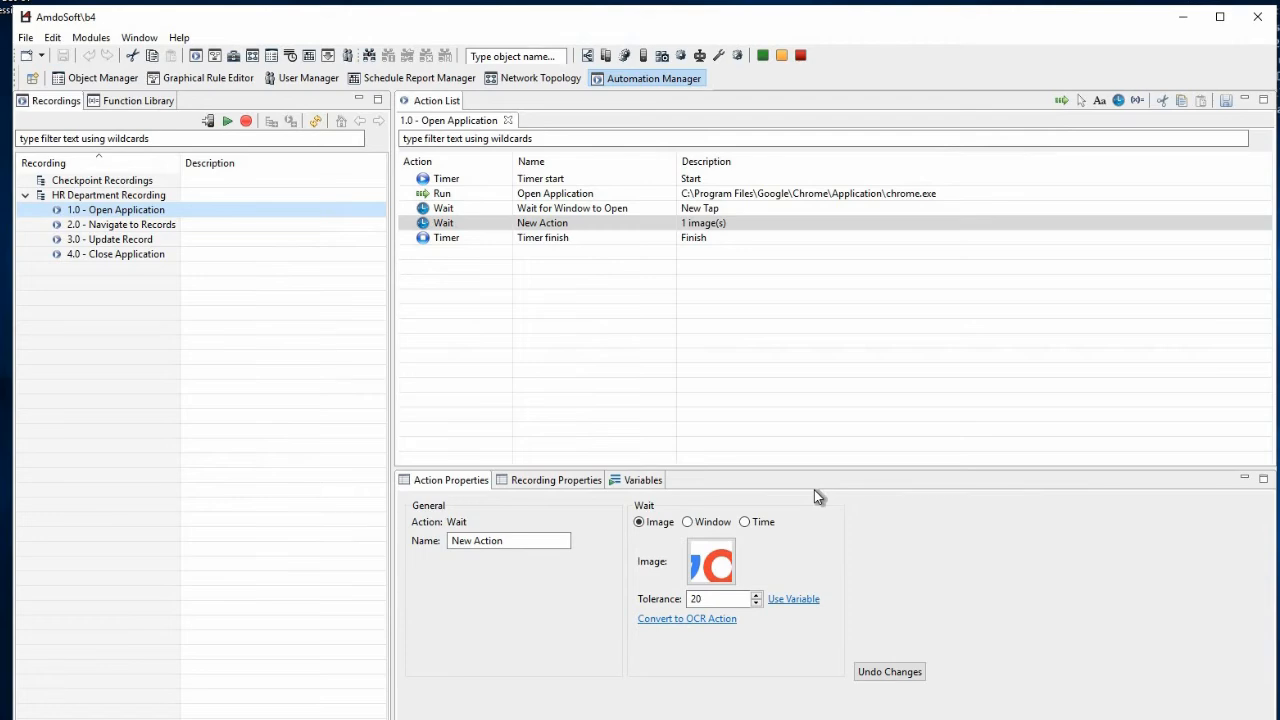
{"action": "left_click", "coordinate": [110, 78]}
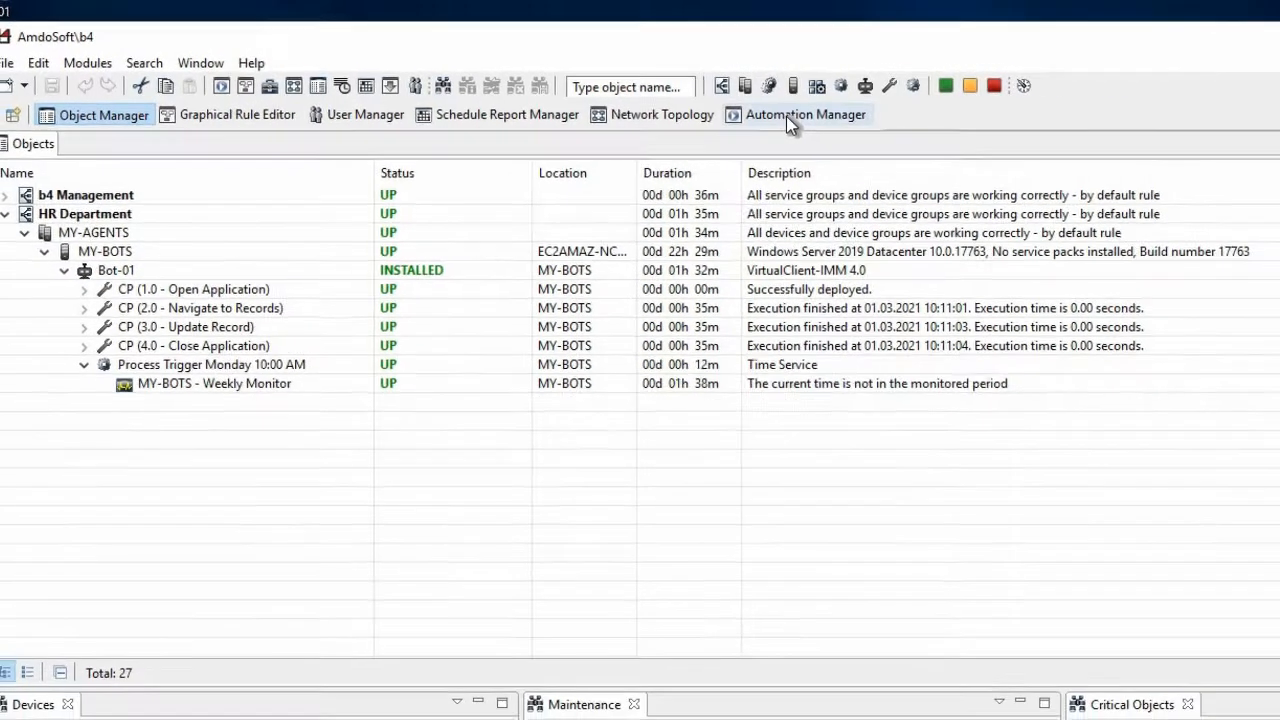
Browse the Date and Time Management and GUI categories of Automation Manager's built-in function library
{"action": "left_click", "coordinate": [785, 117]}
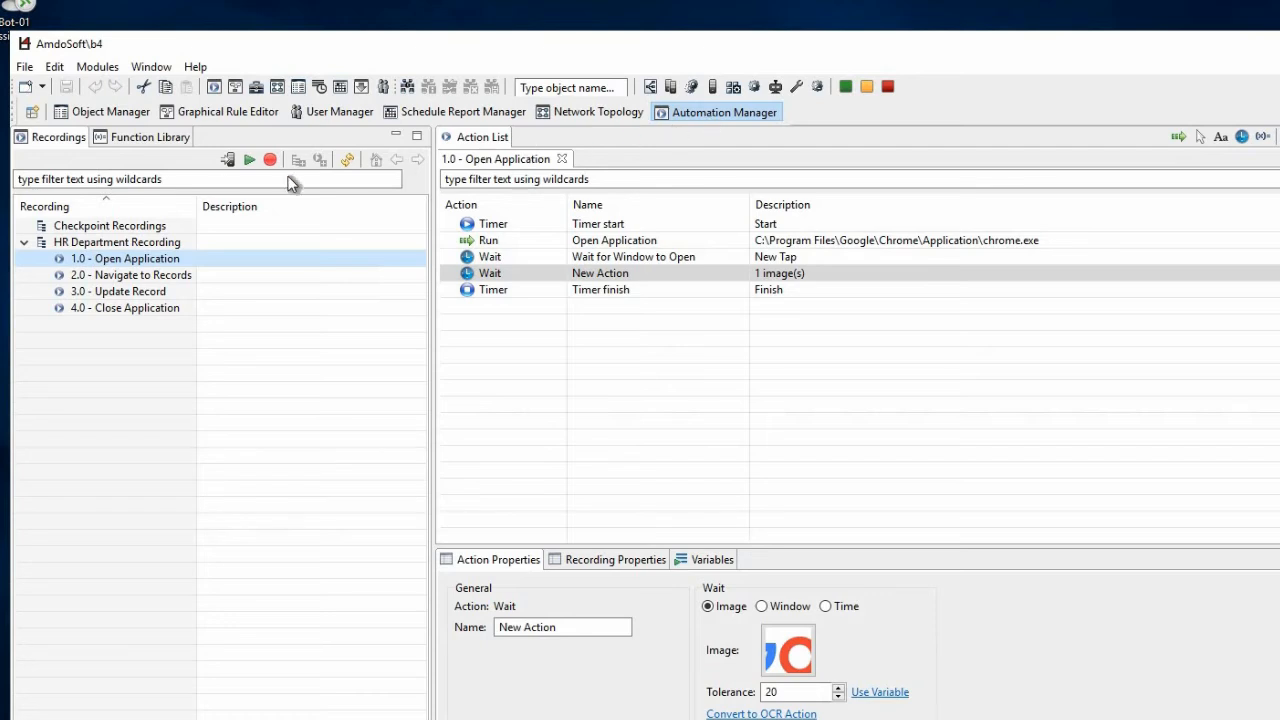
{"action": "left_click", "coordinate": [148, 138]}
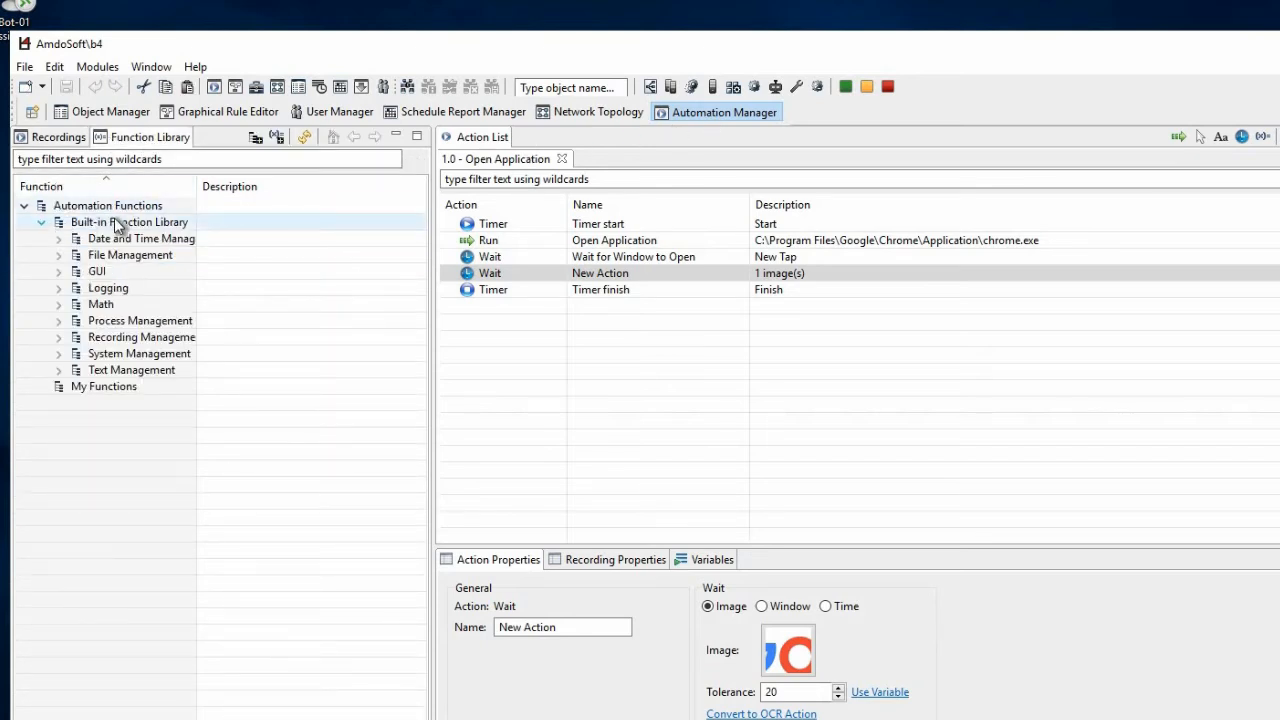
{"action": "left_click", "coordinate": [59, 239]}
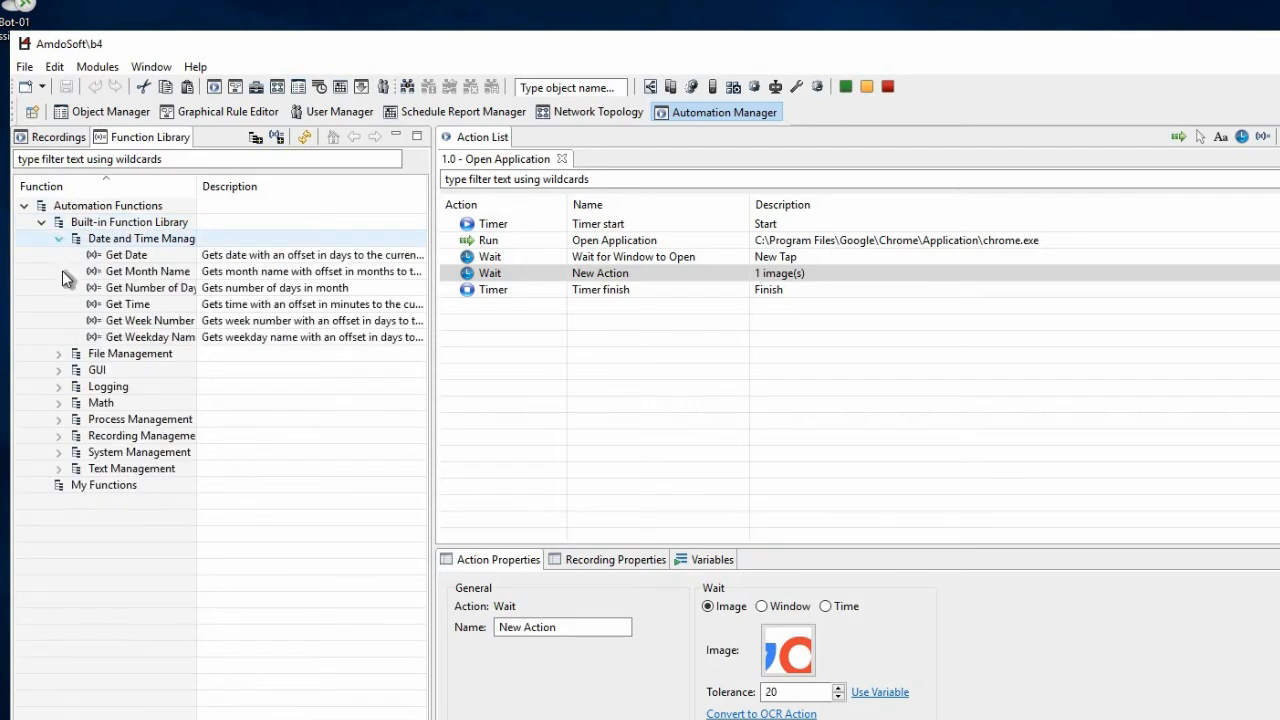
{"action": "left_click", "coordinate": [58, 370]}
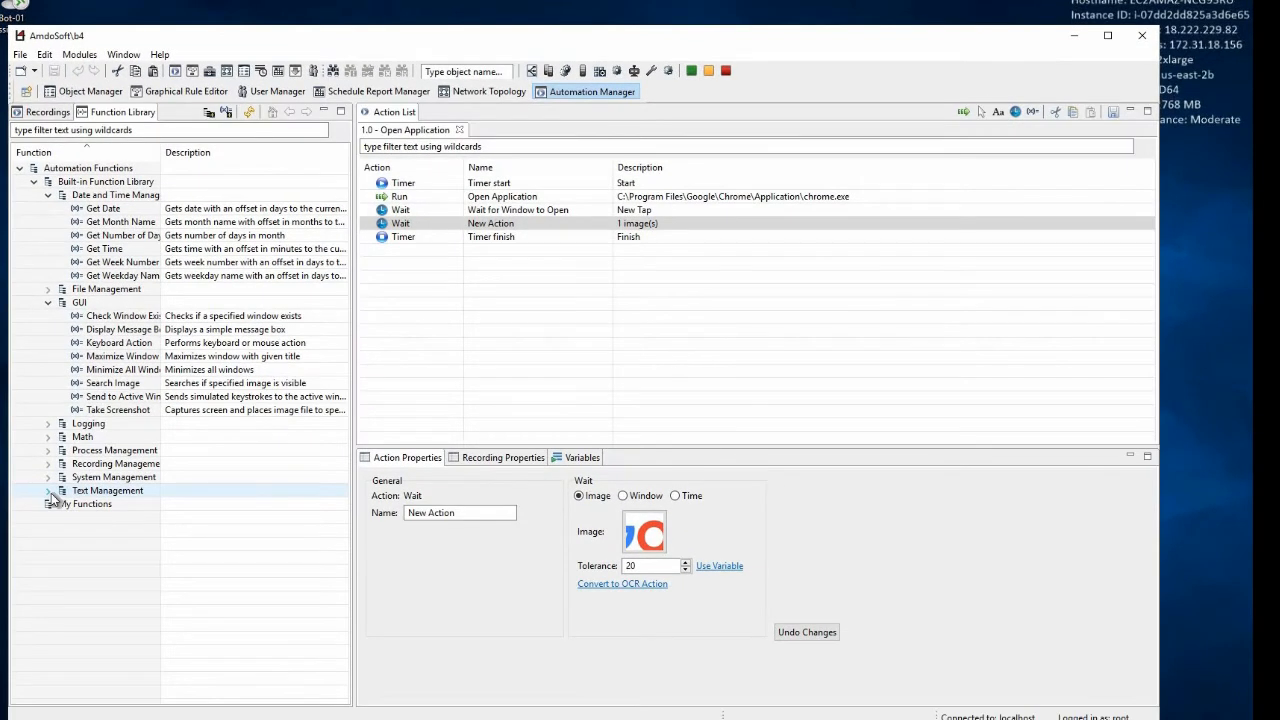
Browse the Text Management functions, and switch to the browser to open the Automation Manager chapter of the Virtual Client manual
{"action": "left_click", "coordinate": [49, 491]}
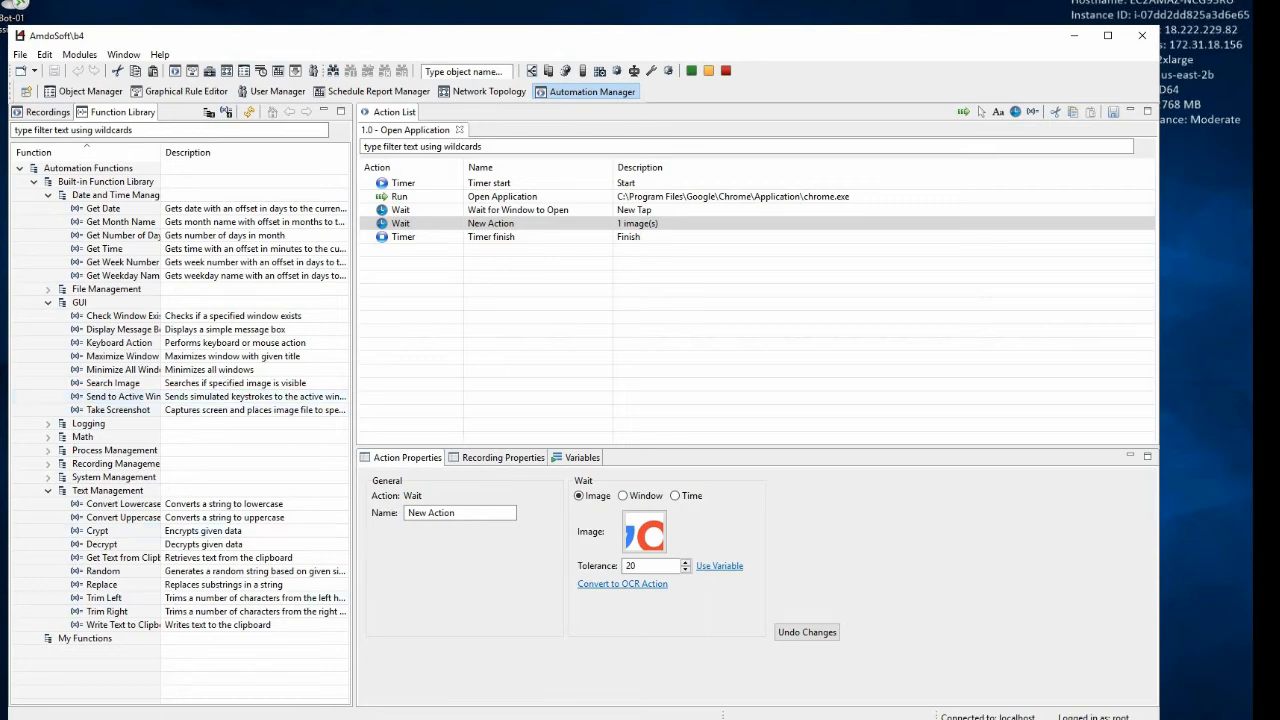
{"action": "mouse_move", "coordinate": [162, 718]}
{"action": "left_click", "coordinate": [175, 690]}
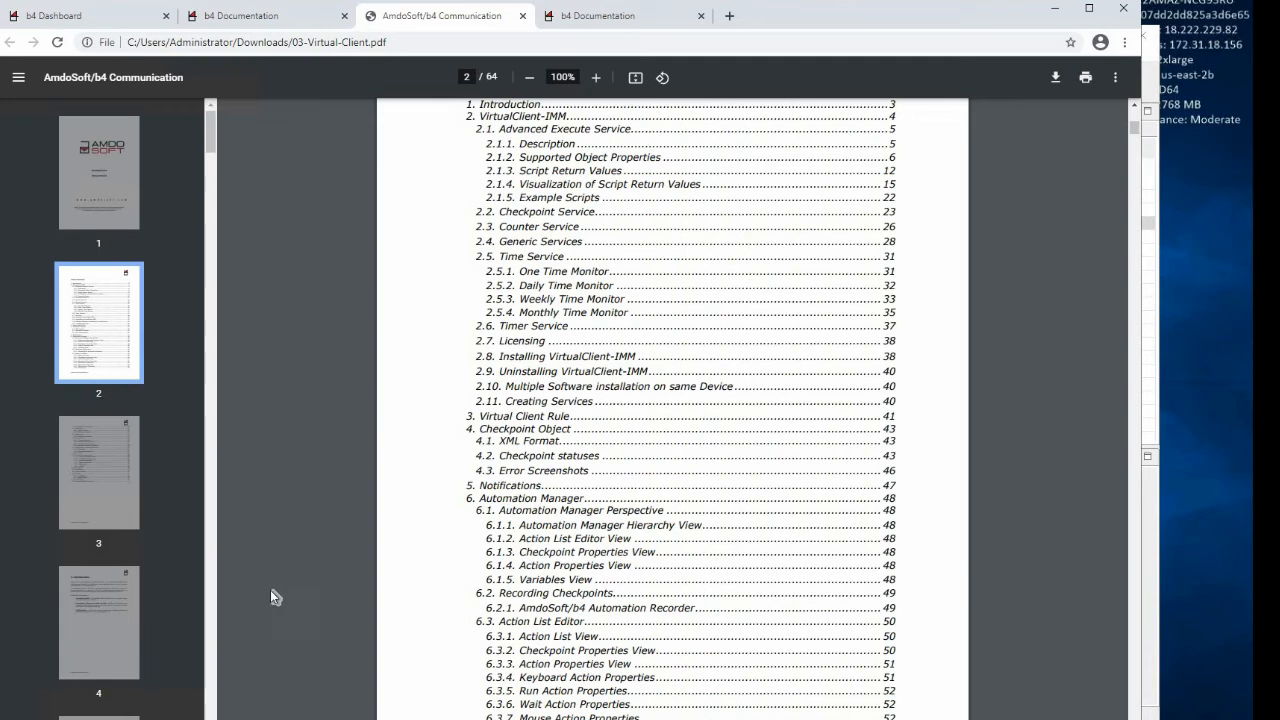
{"action": "left_click", "coordinate": [522, 500]}
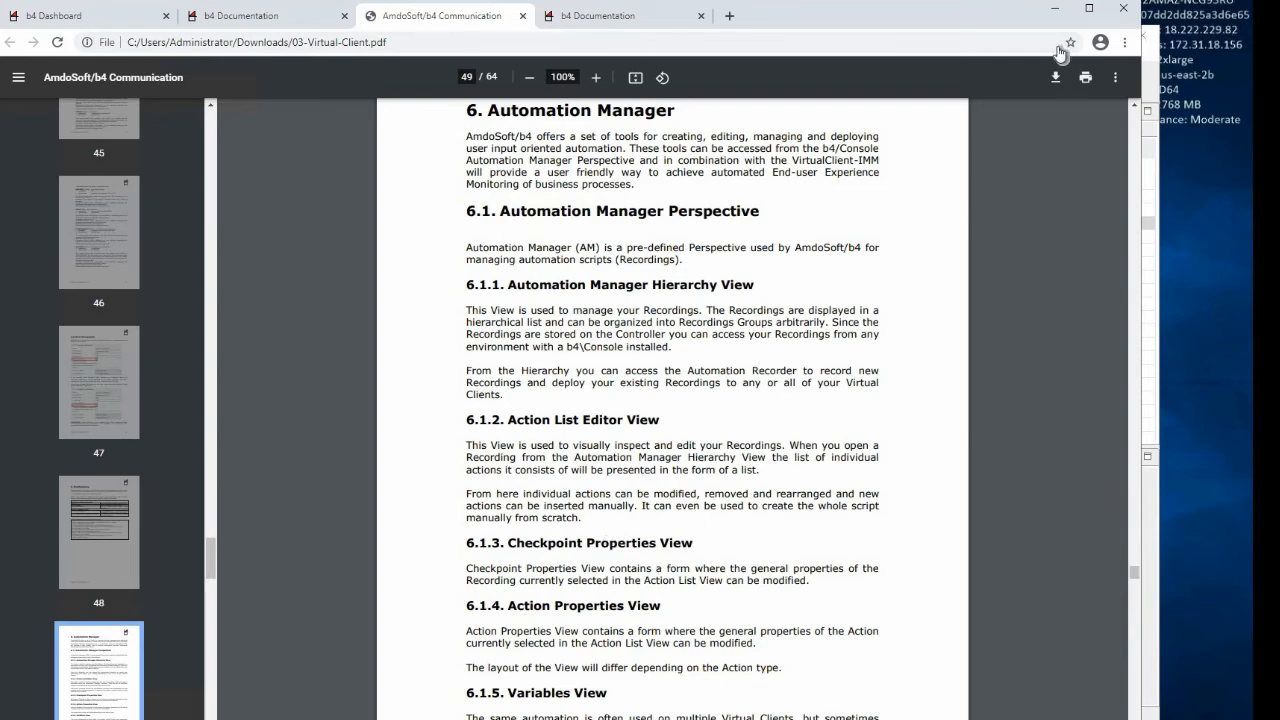
Return to the b4 console and open the Record Update Process rule in the Graphical Rule Editor to examine its flow
{"action": "left_click", "coordinate": [1054, 8]}
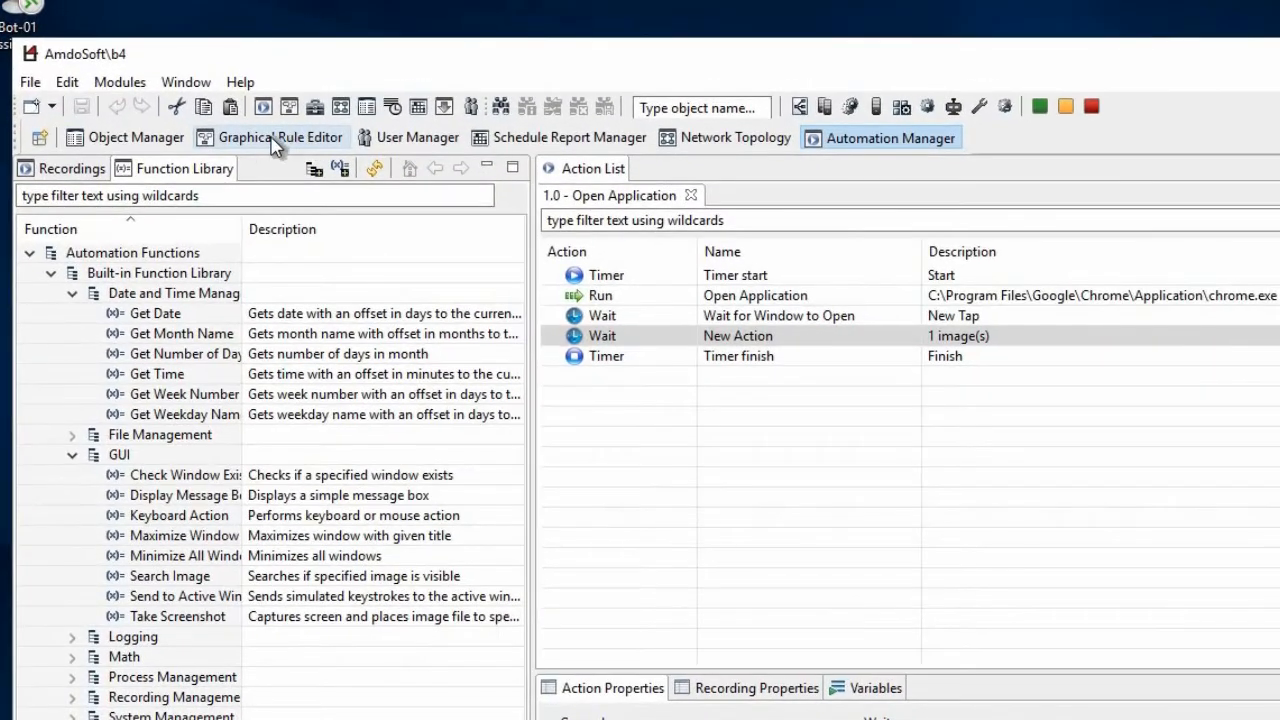
{"action": "left_click", "coordinate": [253, 145]}
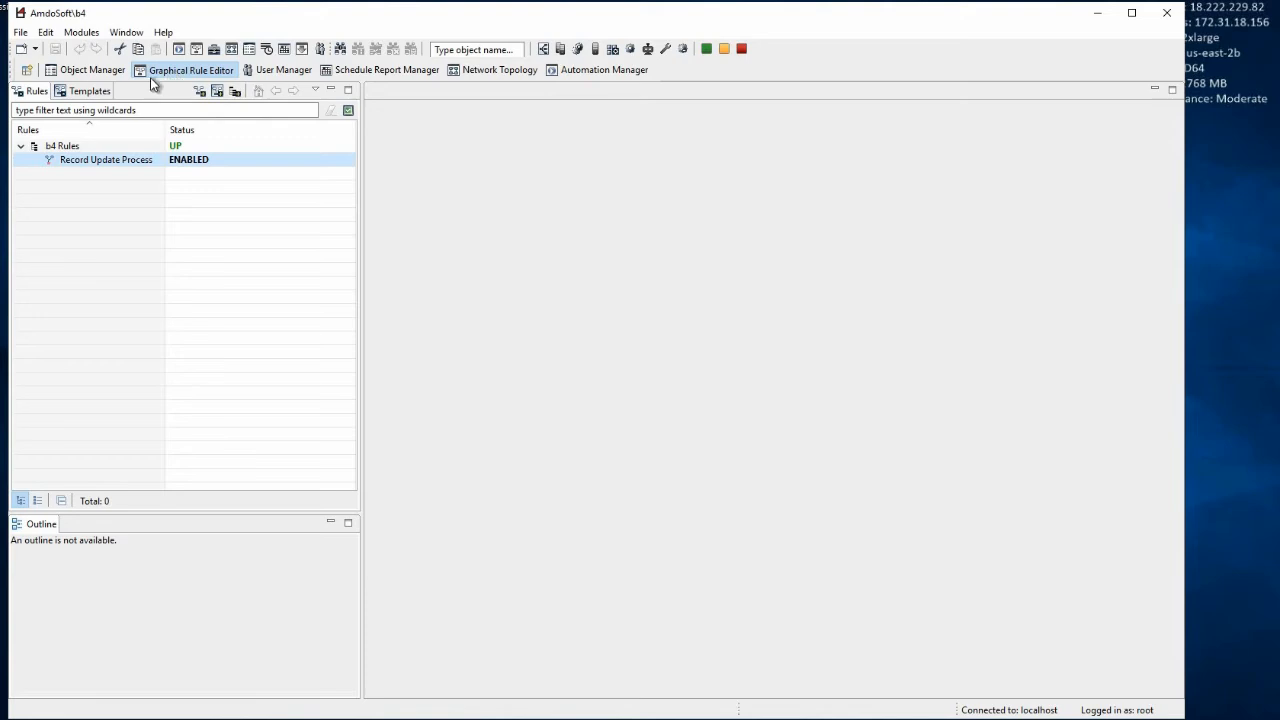
{"action": "double_click", "coordinate": [48, 157]}
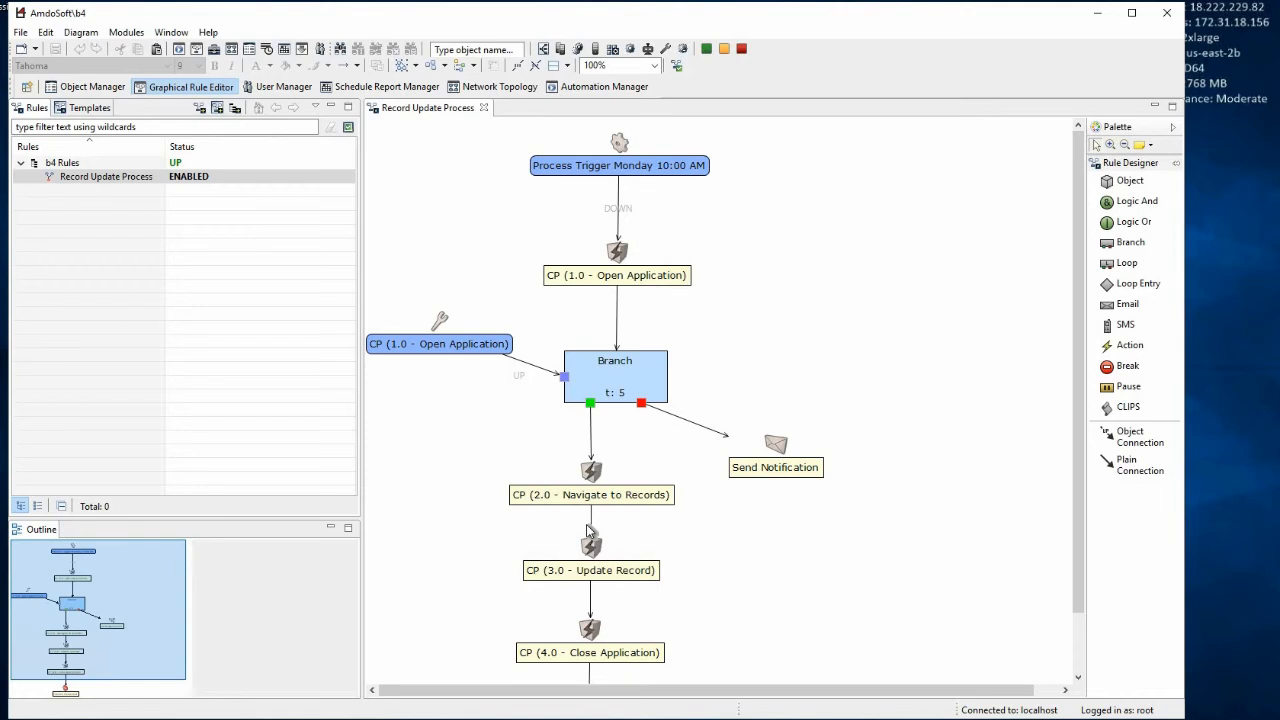
Create a new rule in the b4 Rules group and open its empty graph for editing
{"action": "right_click", "coordinate": [64, 166]}
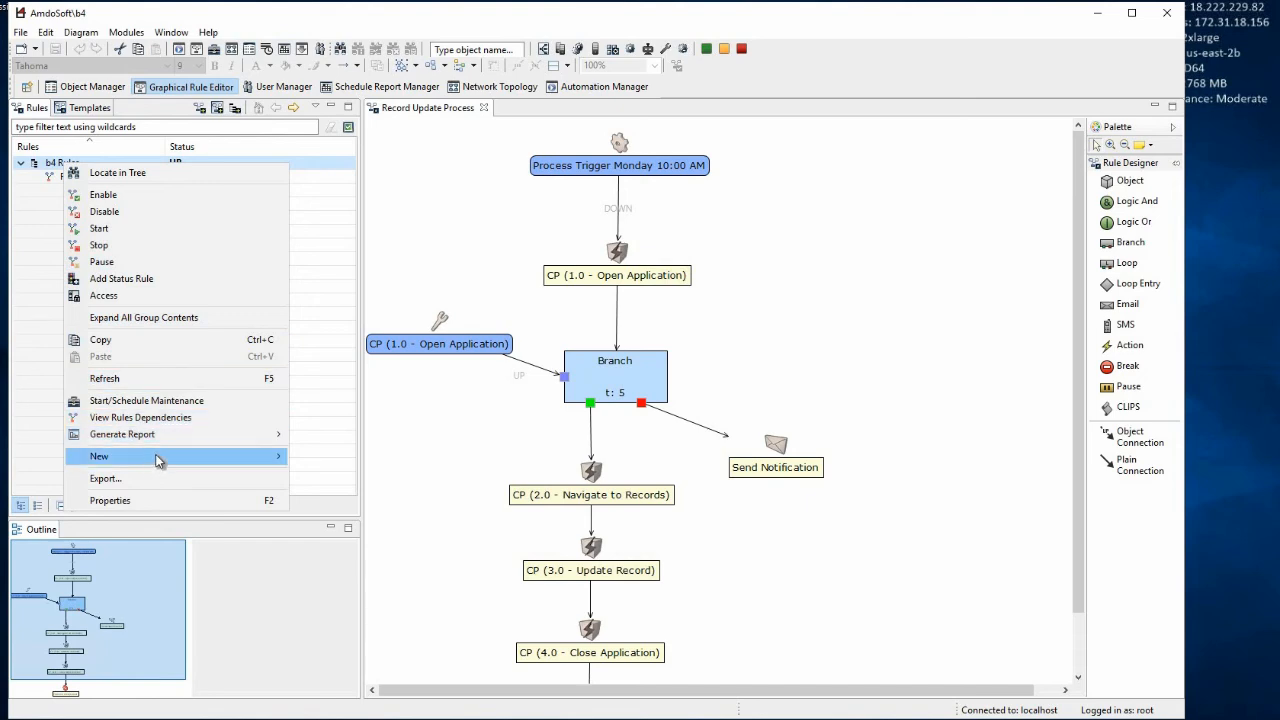
{"action": "mouse_move", "coordinate": [160, 458]}
{"action": "left_click", "coordinate": [316, 456]}
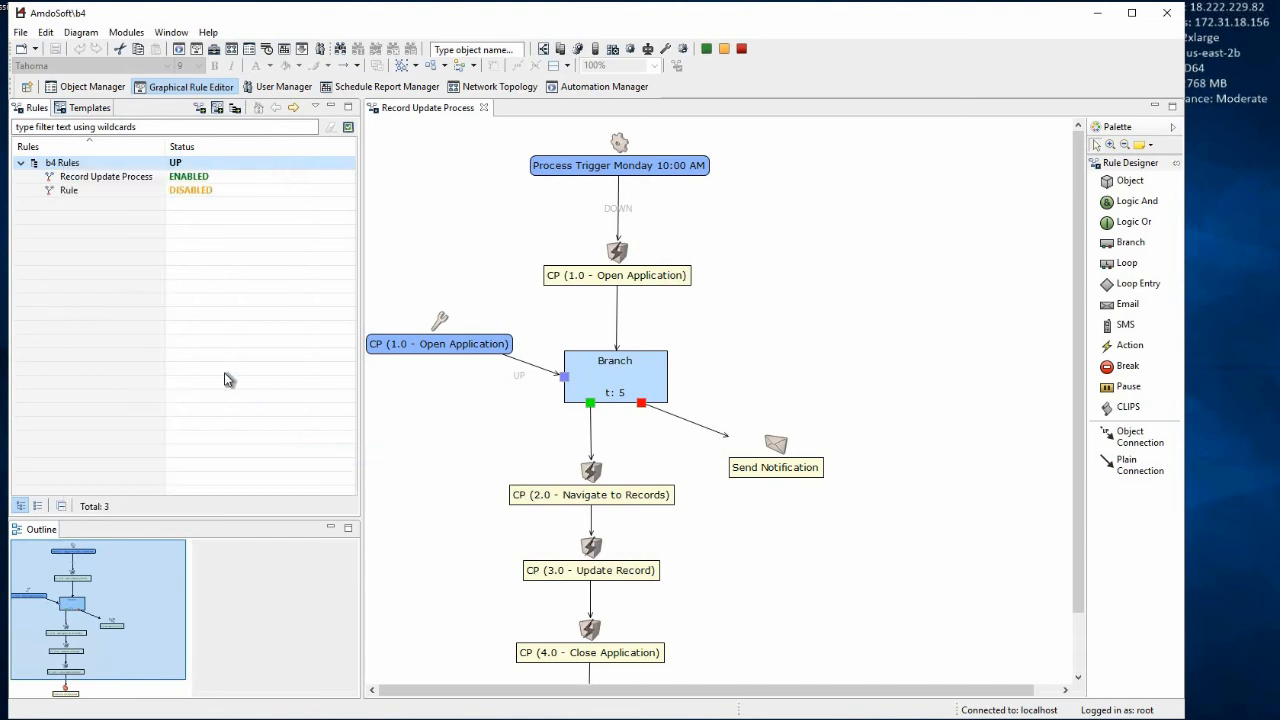
{"action": "double_click", "coordinate": [49, 189]}
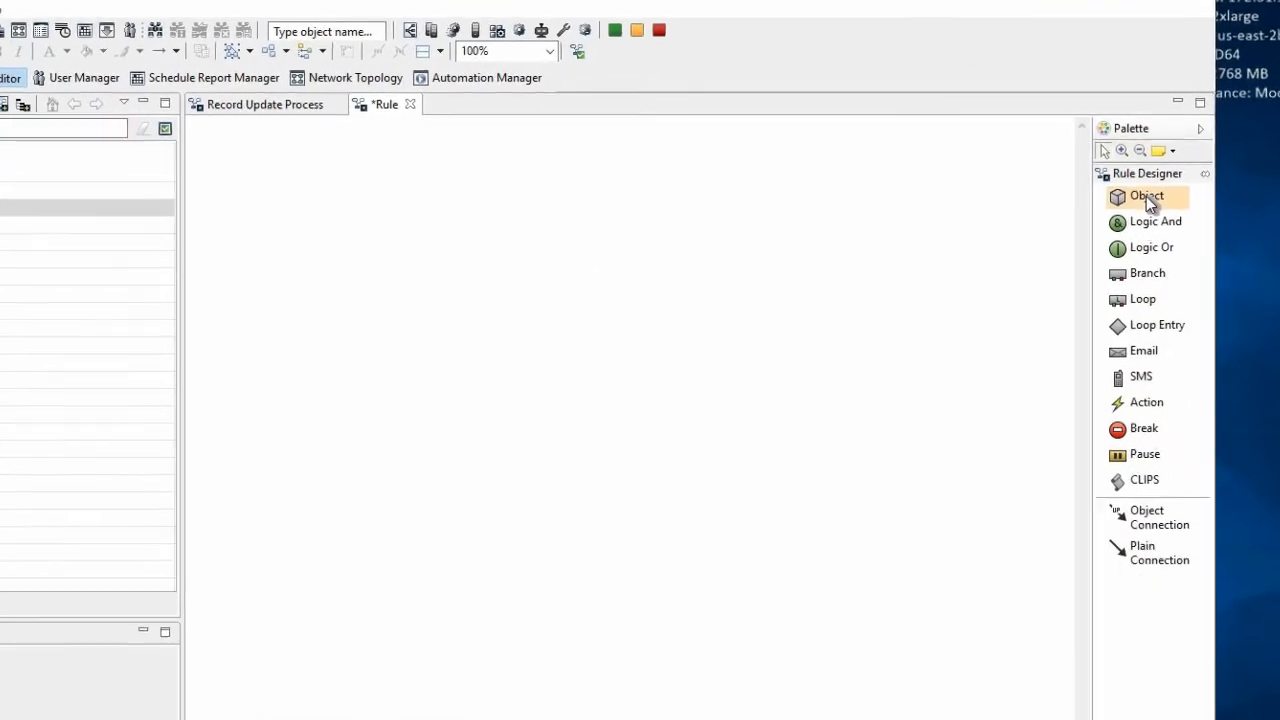
Place a Process Trigger Monday 10:00 AM object from Bot-01 near the top centre of the new rule's graph
{"action": "left_click", "coordinate": [1146, 196]}
{"action": "left_click", "coordinate": [560, 214]}
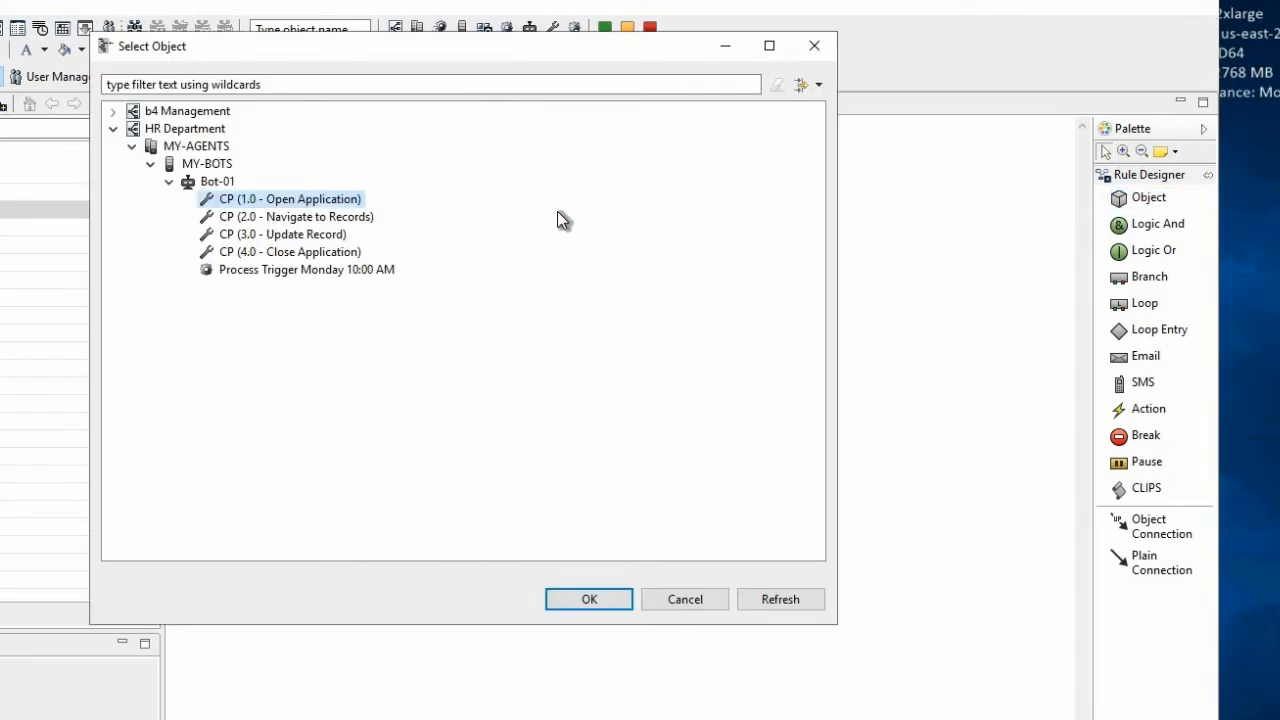
{"action": "left_click", "coordinate": [280, 272]}
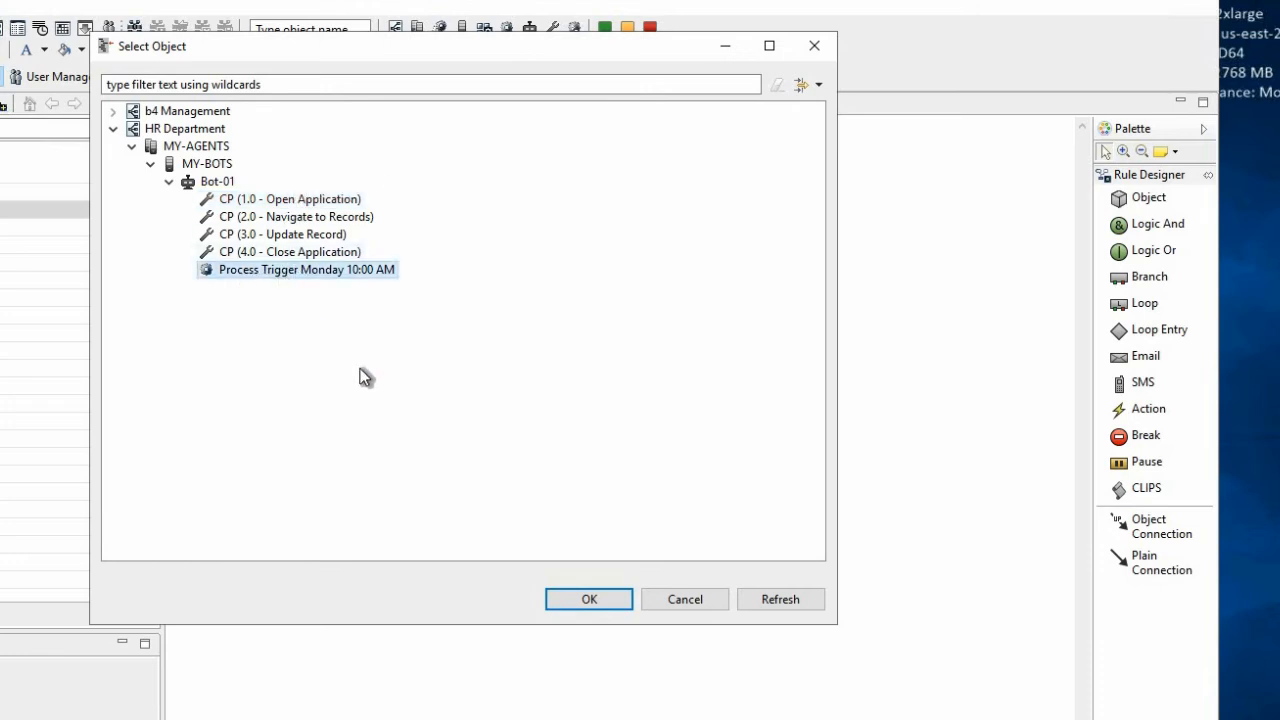
{"action": "left_click", "coordinate": [590, 600]}
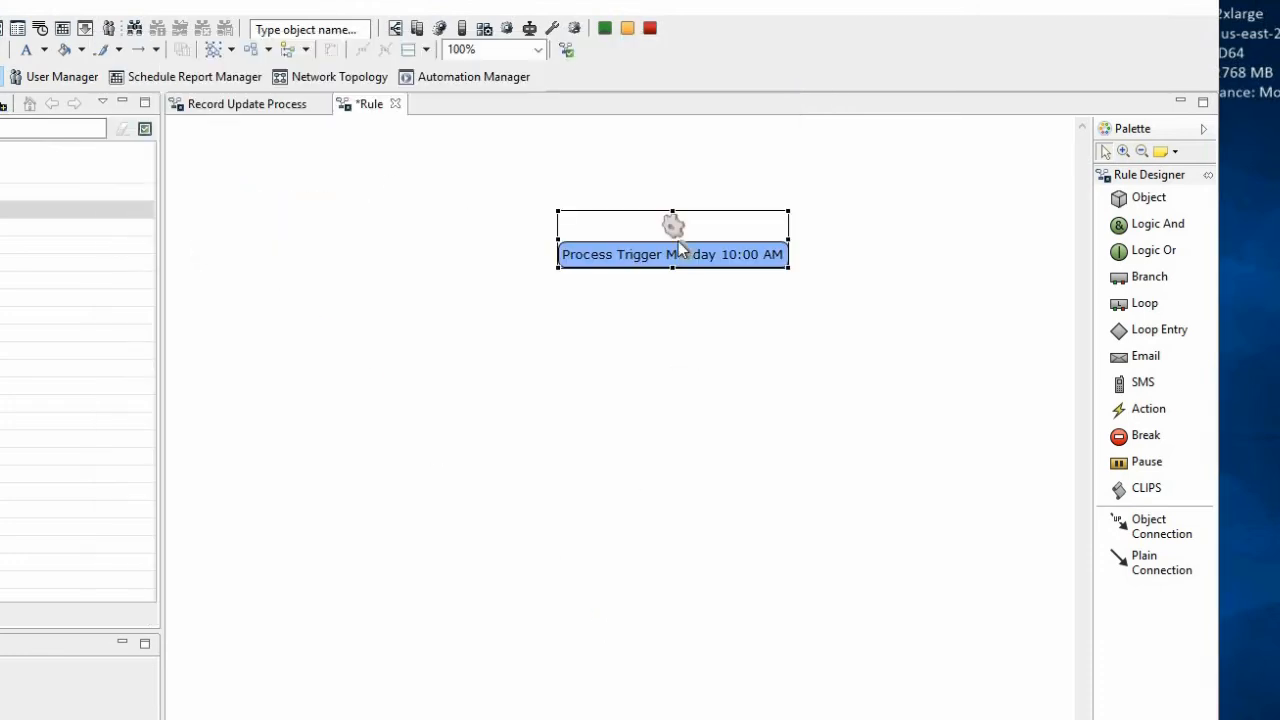
{"action": "left_click_drag", "start_coordinate": [650, 218], "coordinate": [633, 195]}
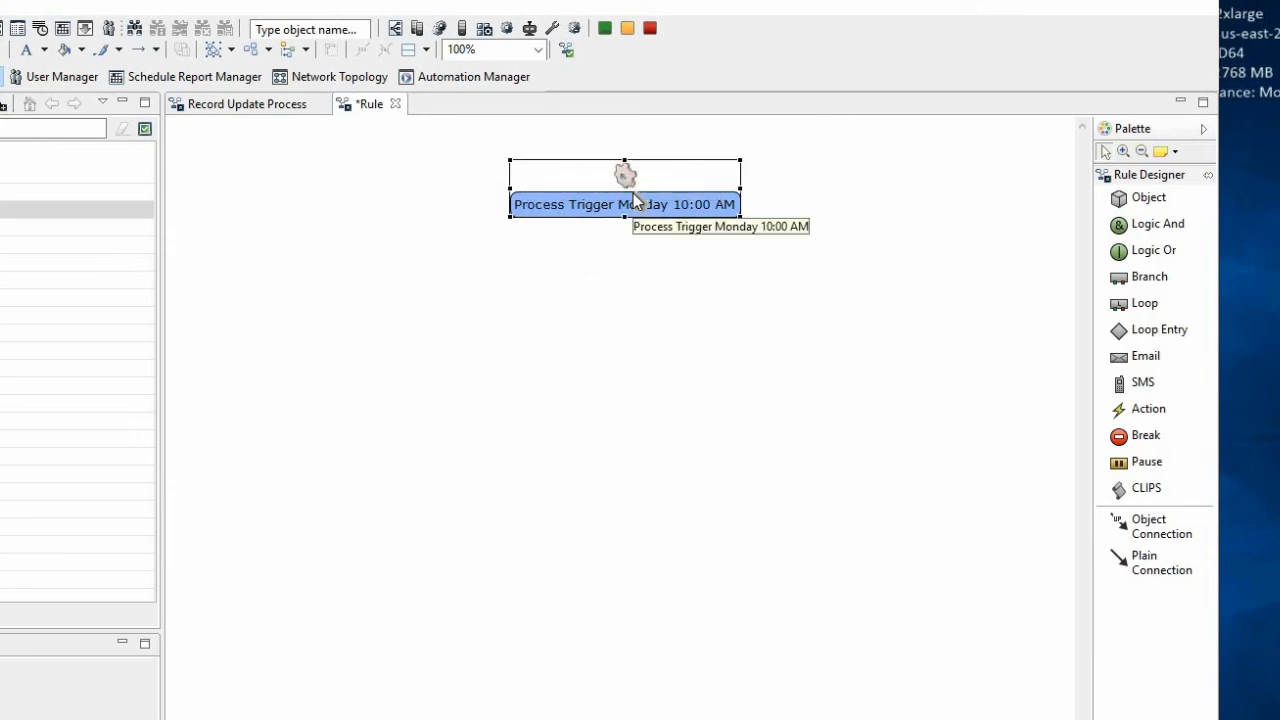
Add an Action node below the trigger and assign it the CP (1.0 - Open Application) object from HR Department's Bot-01
{"action": "left_click", "coordinate": [1147, 411]}
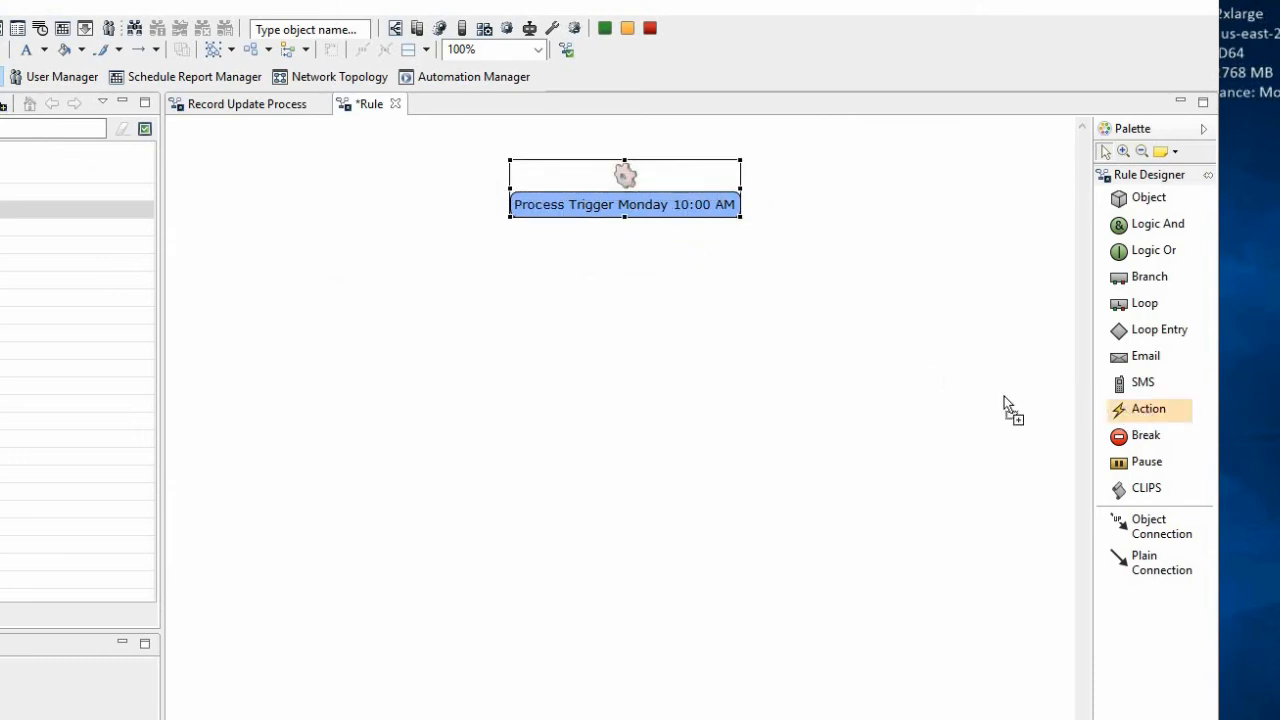
{"action": "left_click", "coordinate": [614, 366]}
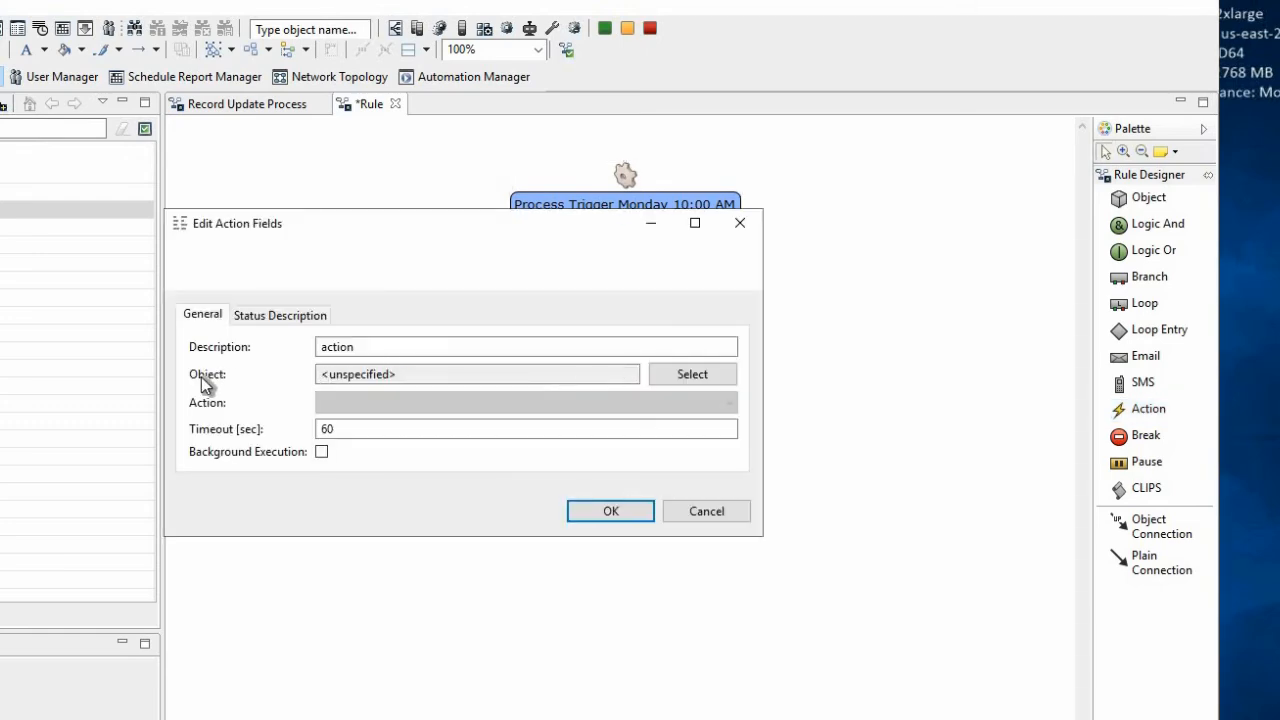
{"action": "left_click", "coordinate": [704, 372]}
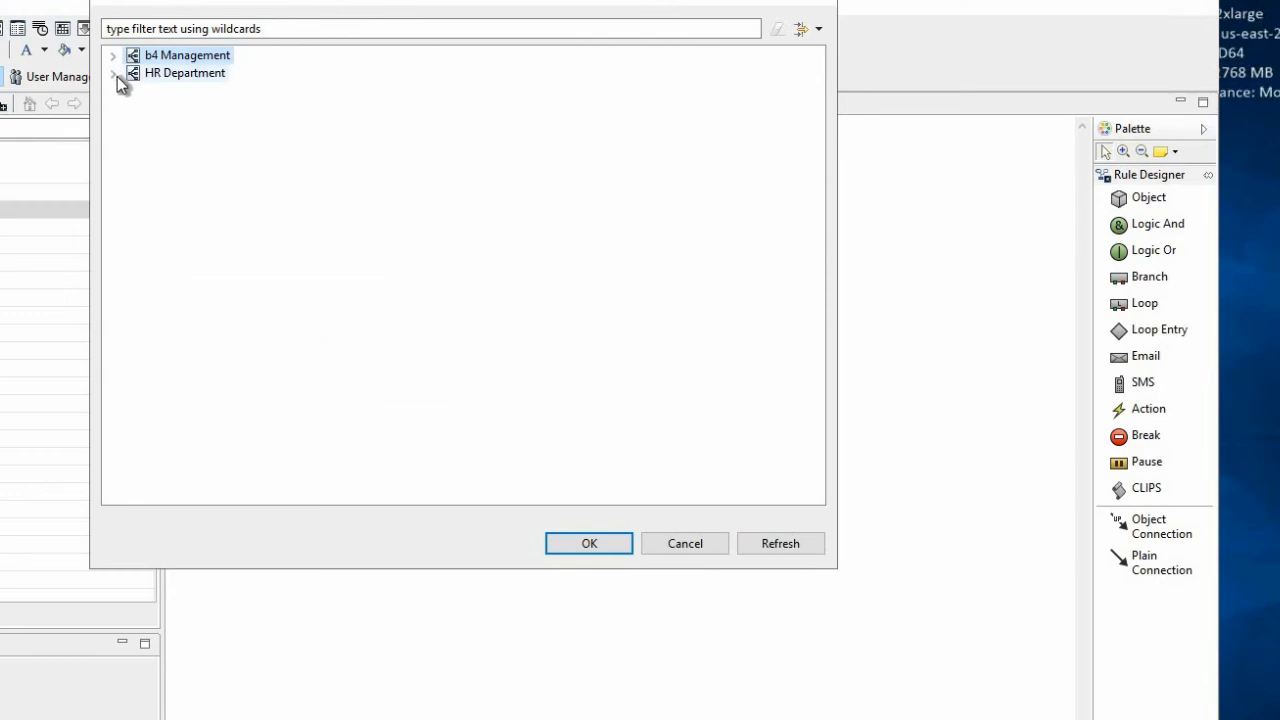
{"action": "left_click", "coordinate": [113, 73]}
{"action": "left_click", "coordinate": [131, 90]}
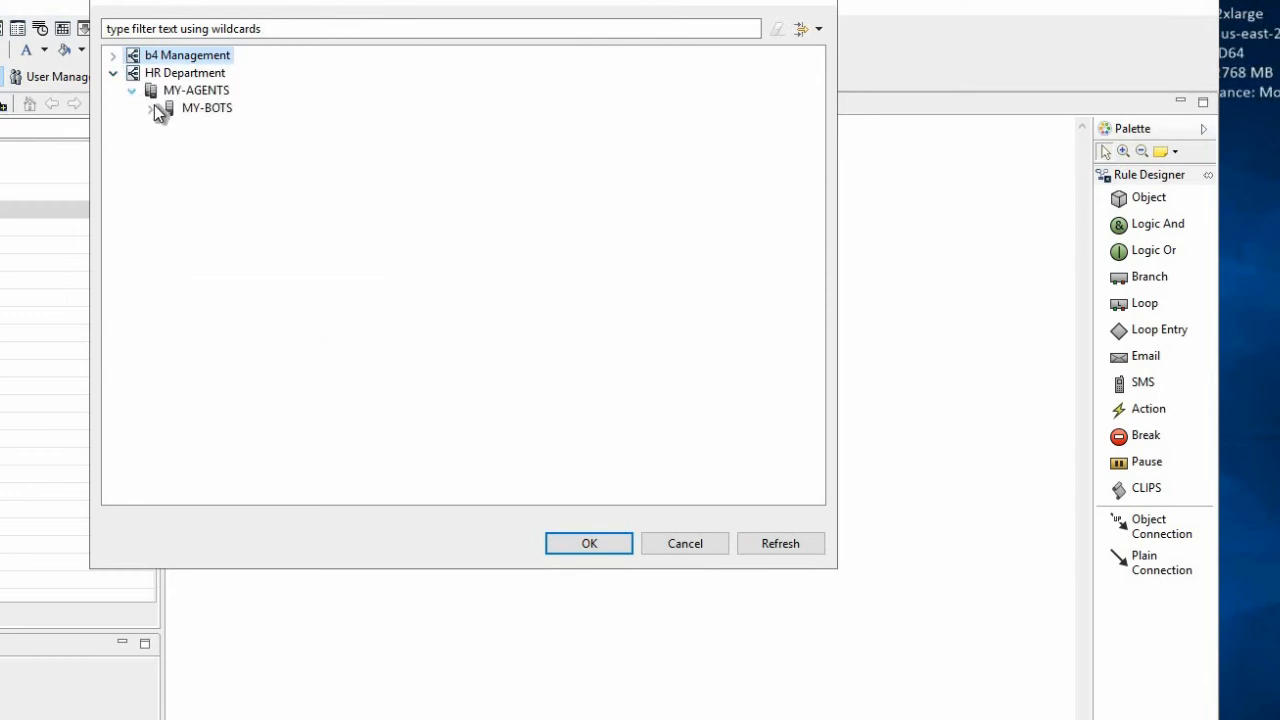
{"action": "left_click", "coordinate": [151, 108]}
{"action": "left_click", "coordinate": [169, 126]}
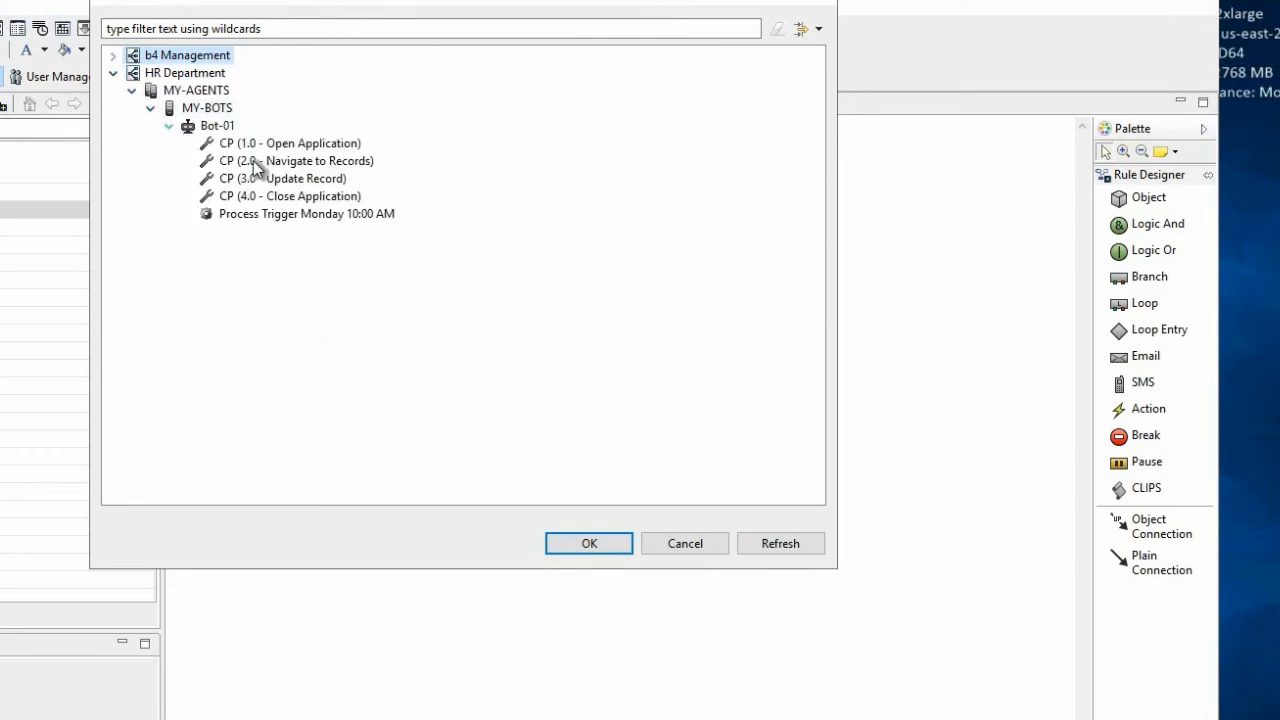
{"action": "left_click", "coordinate": [312, 147]}
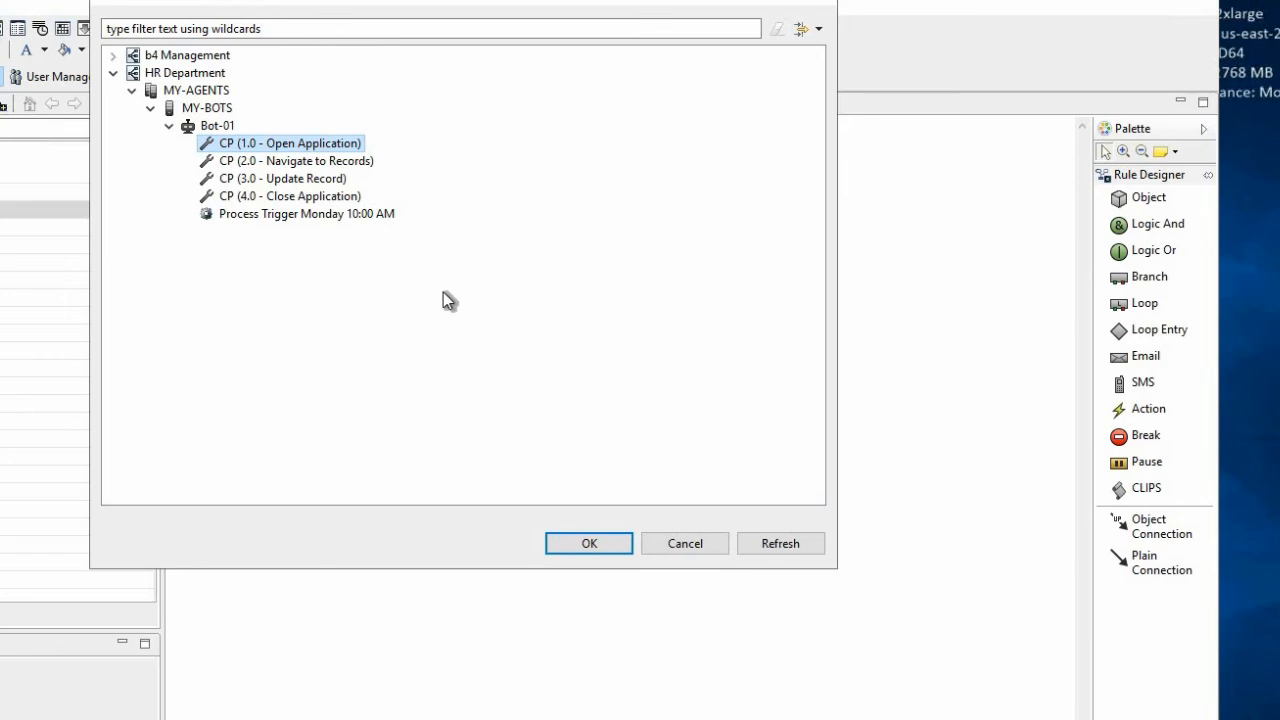
{"action": "left_click", "coordinate": [577, 545]}
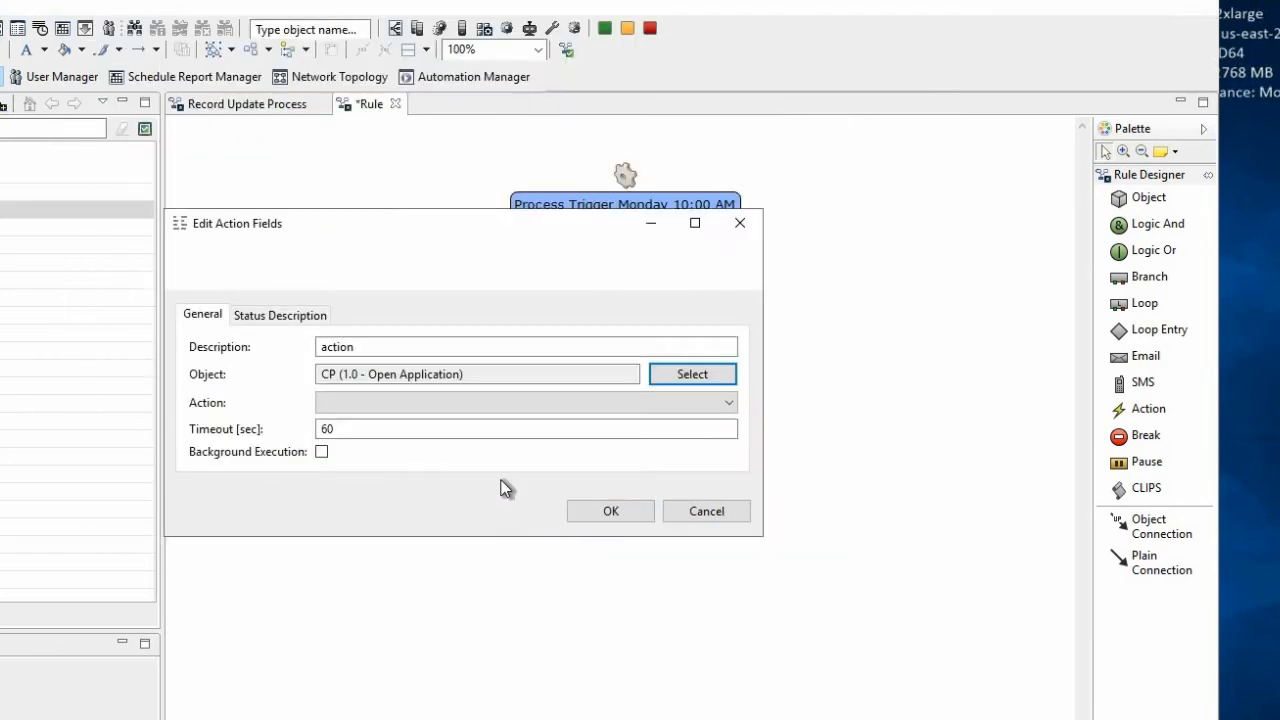
Give the action node the description CP (1.0 - Open Application), copied from its object name, and set its action to Execute
{"action": "left_click_drag", "start_coordinate": [464, 374], "coordinate": [306, 372]}
{"action": "key", "text": "ctrl+c"}
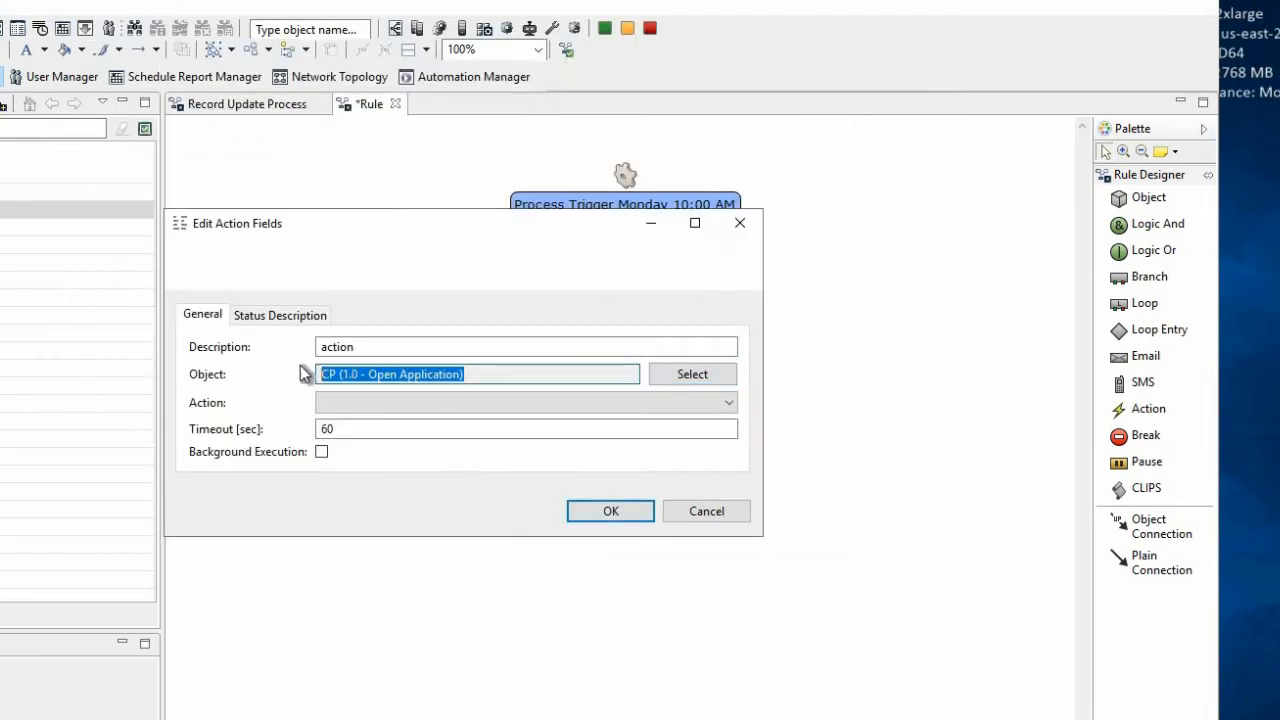
{"action": "left_click_drag", "start_coordinate": [396, 345], "coordinate": [305, 347]}
{"action": "key", "text": "ctrl+v"}
{"action": "left_click", "coordinate": [414, 401]}
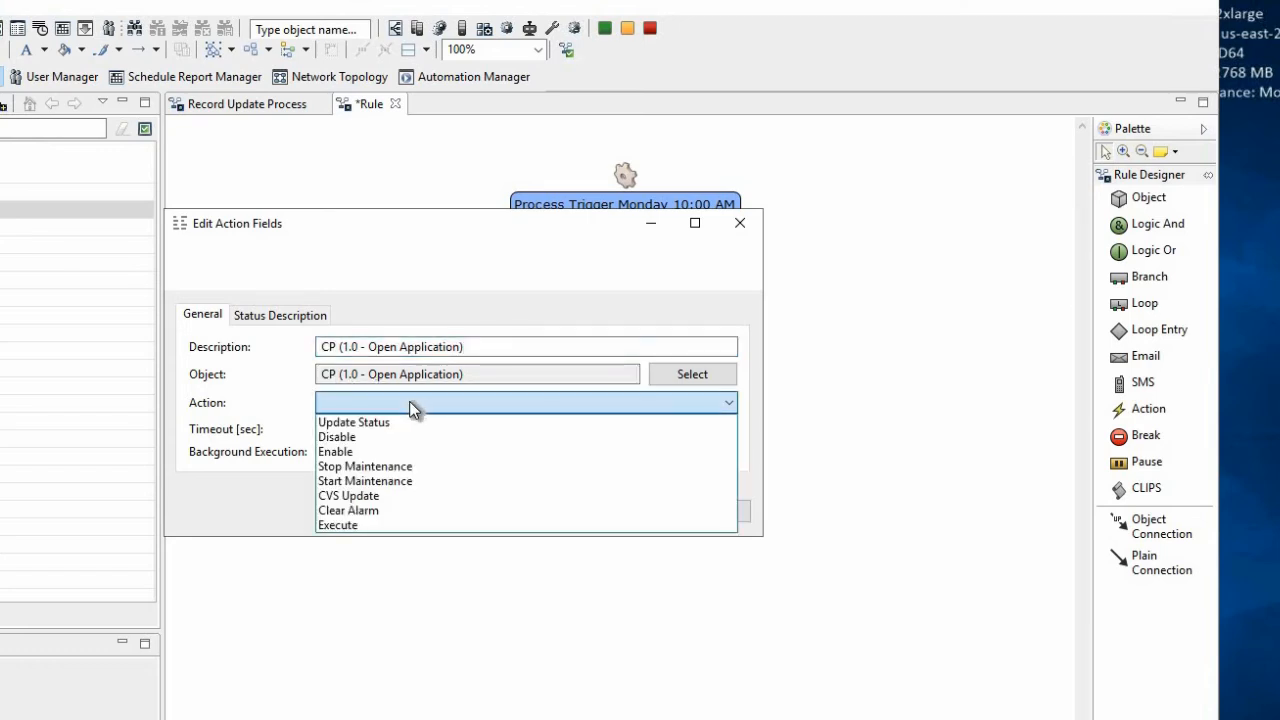
{"action": "left_click", "coordinate": [350, 524]}
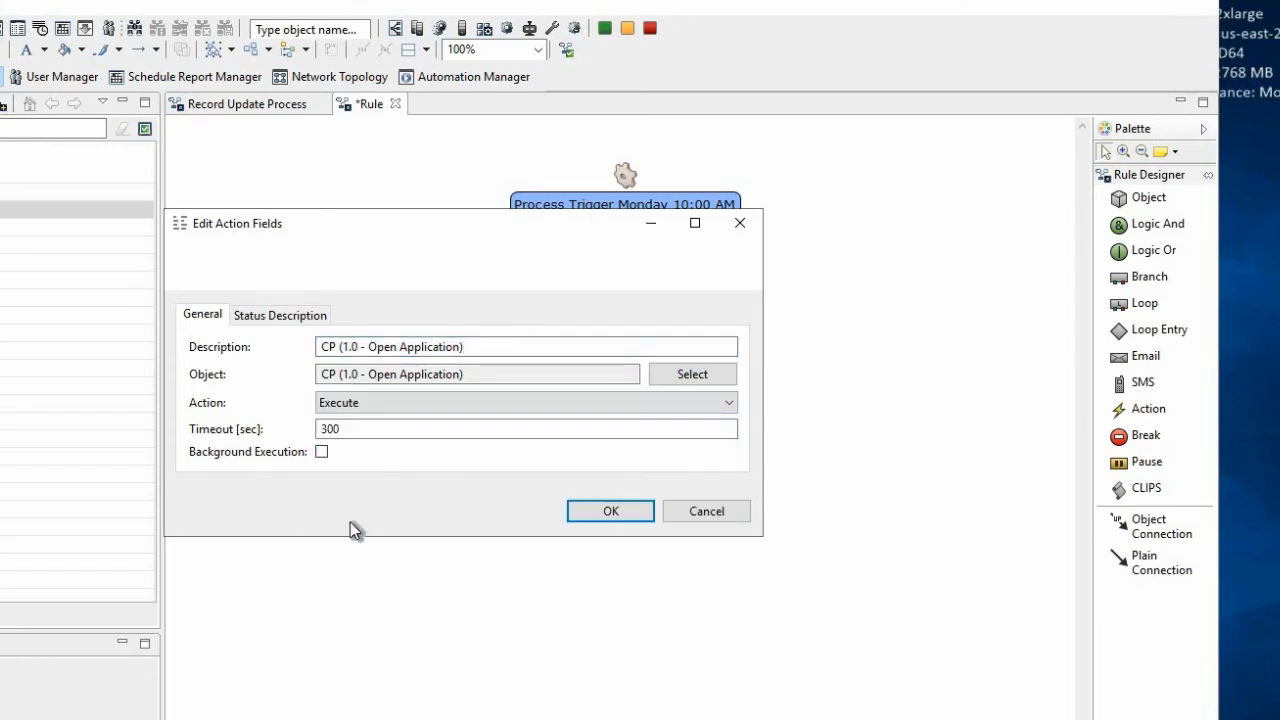
{"action": "left_click", "coordinate": [588, 512]}
Align the action node under the process trigger and connect the trigger to it with the DOWN status as condition
{"action": "left_click_drag", "start_coordinate": [706, 409], "coordinate": [629, 390]}
{"action": "left_click_drag", "start_coordinate": [623, 234], "coordinate": [623, 366]}
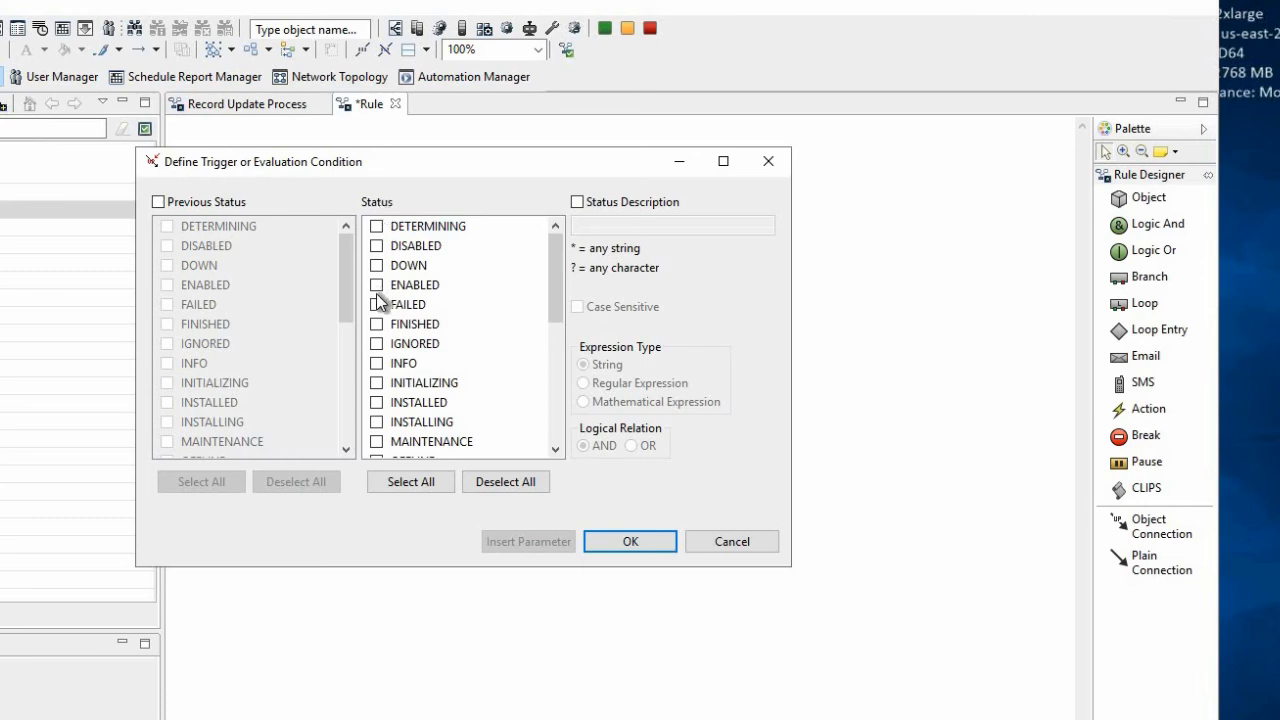
{"action": "left_click", "coordinate": [376, 265]}
{"action": "left_click", "coordinate": [614, 540]}
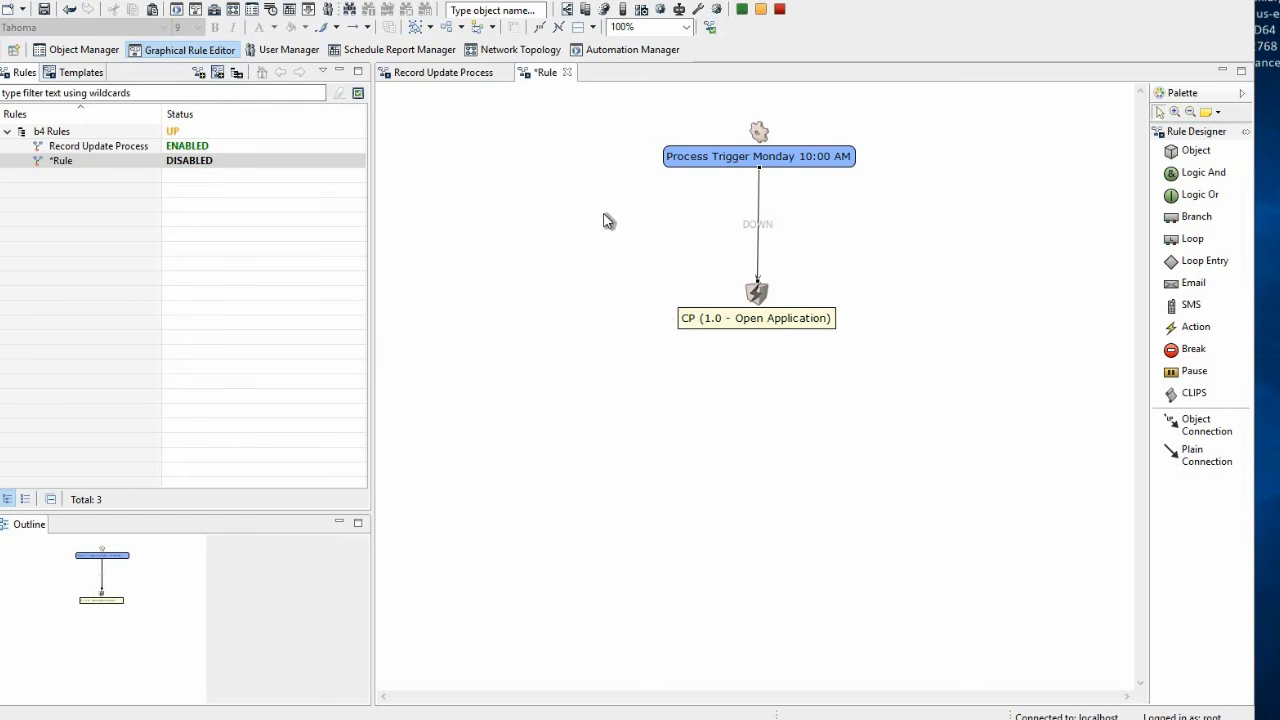
Save the new rule to the server and enable it
{"action": "left_click", "coordinate": [205, 164]}
{"action": "right_click", "coordinate": [108, 164]}
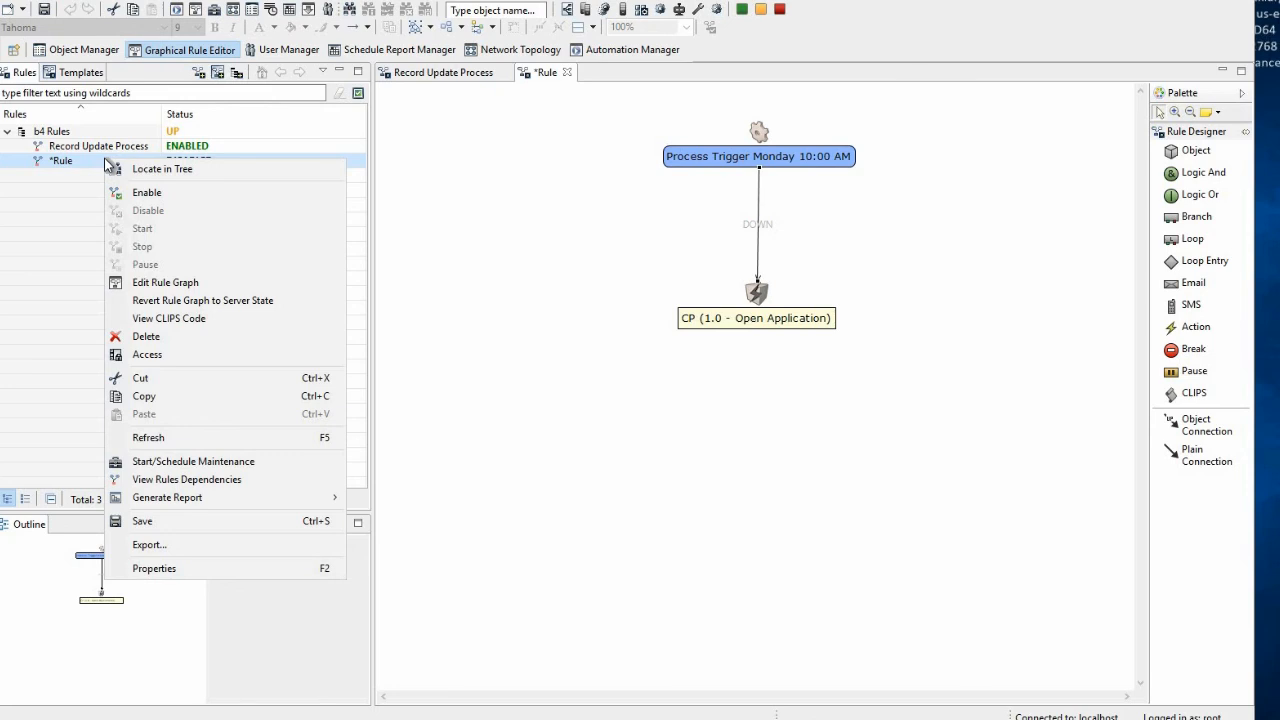
{"action": "left_click", "coordinate": [167, 520]}
{"action": "left_click", "coordinate": [697, 364]}
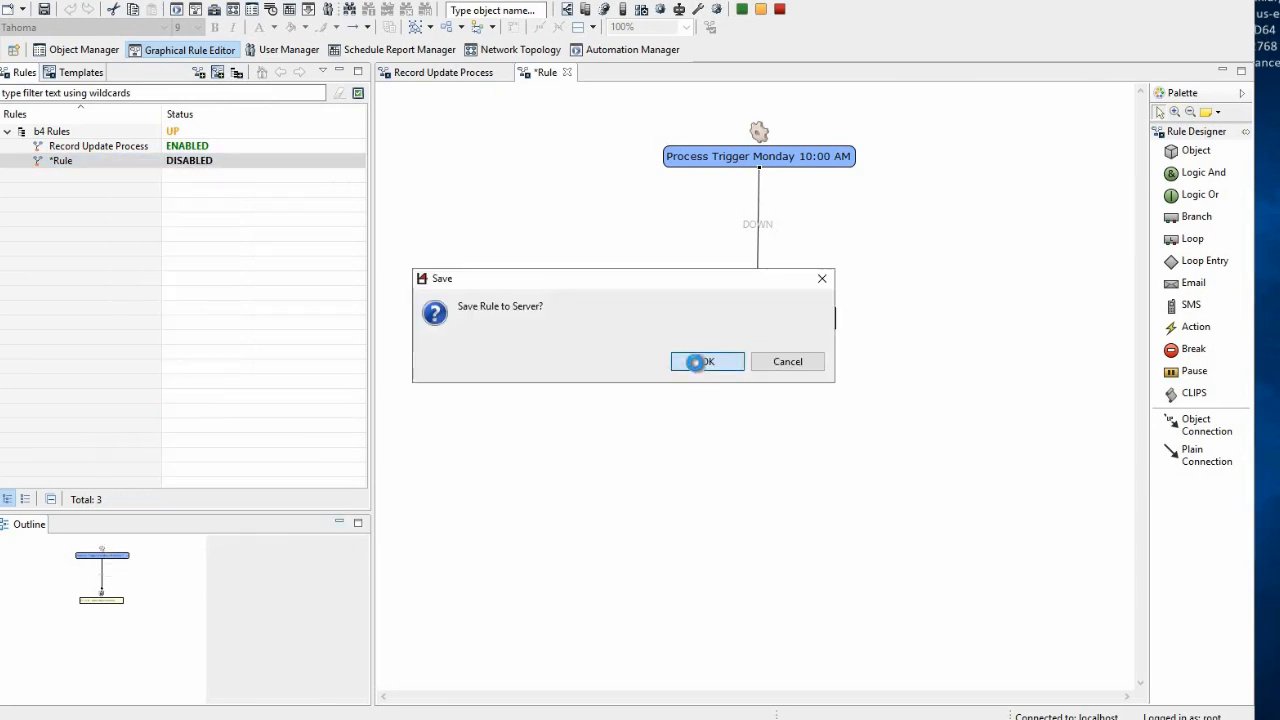
{"action": "left_click", "coordinate": [695, 363]}
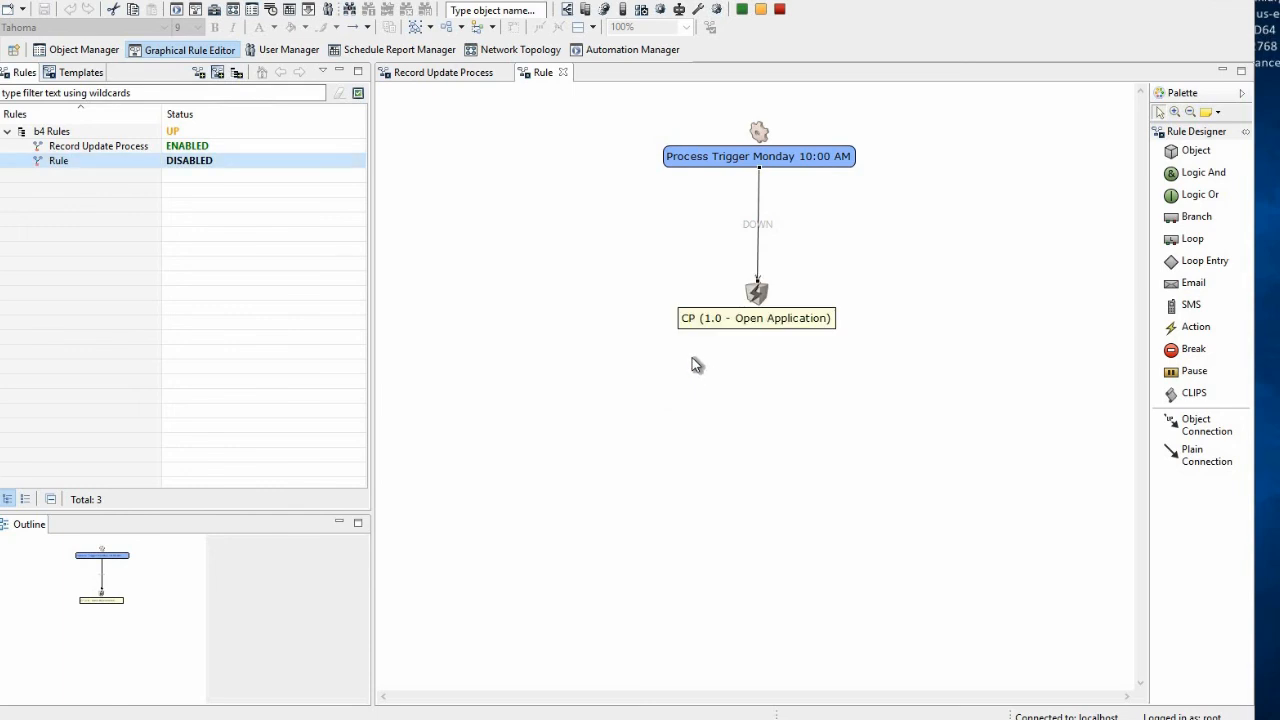
{"action": "right_click", "coordinate": [188, 166]}
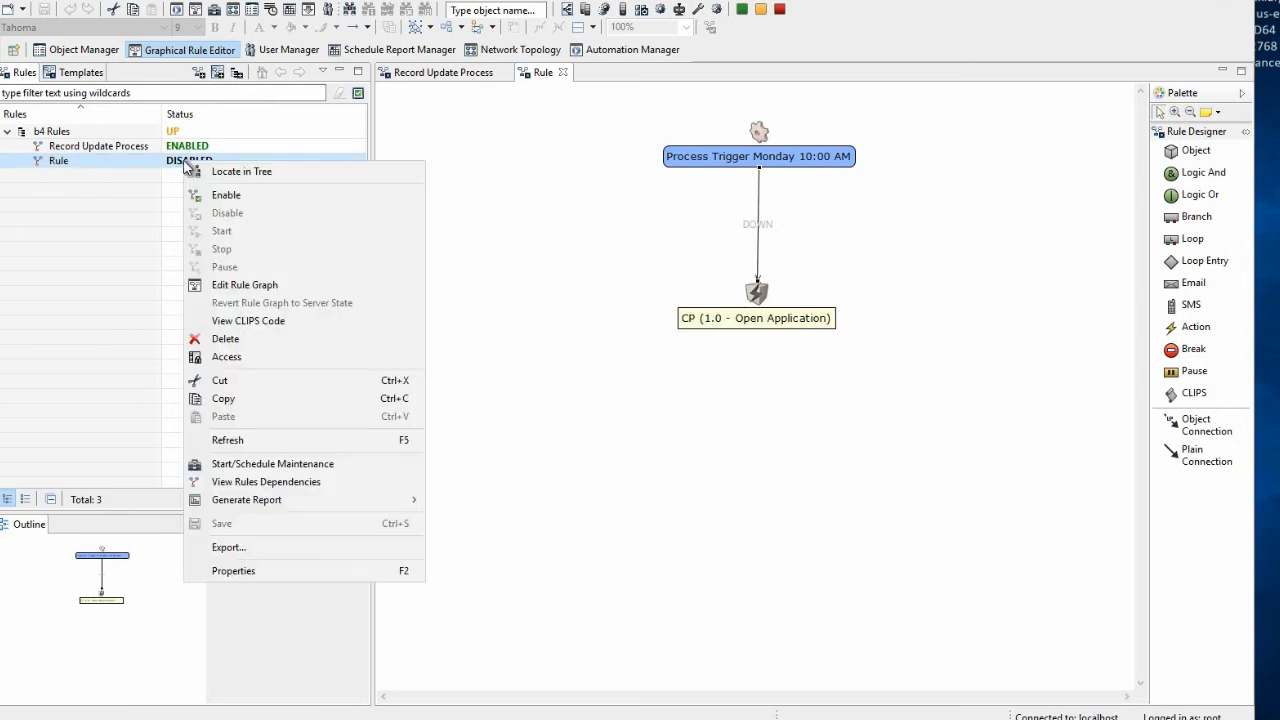
{"action": "left_click", "coordinate": [226, 197]}
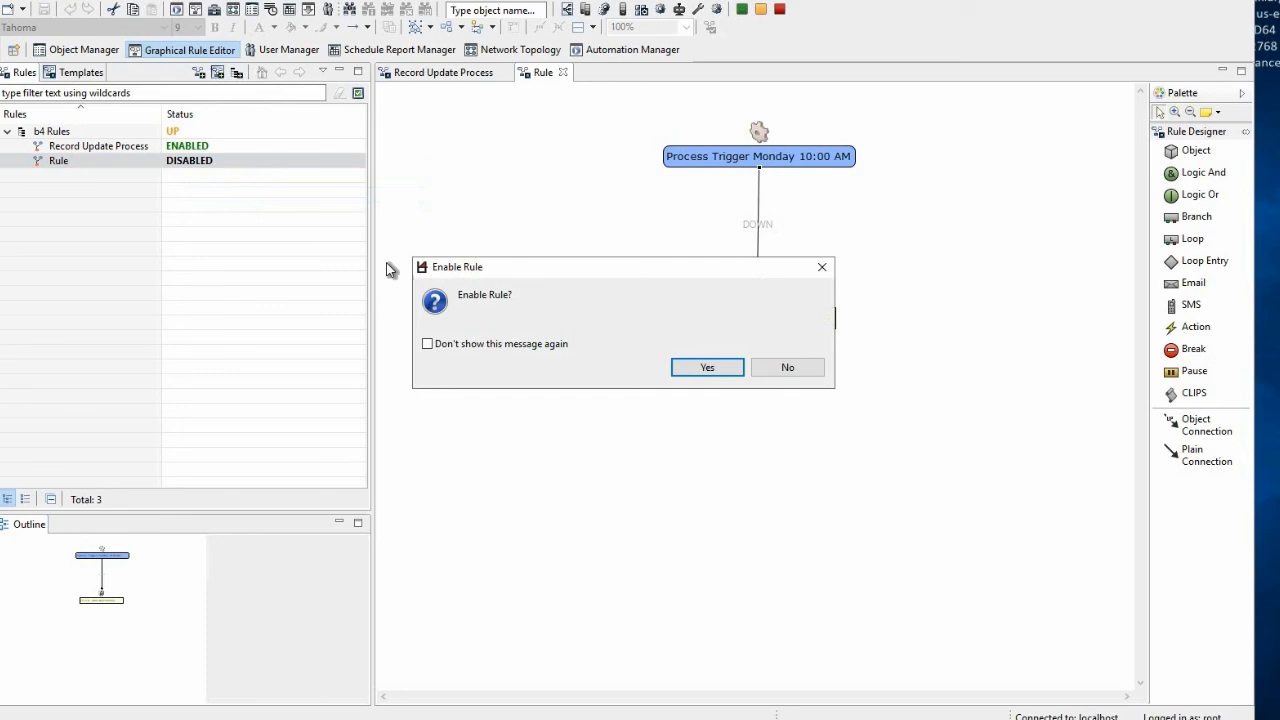
{"action": "left_click", "coordinate": [701, 375]}
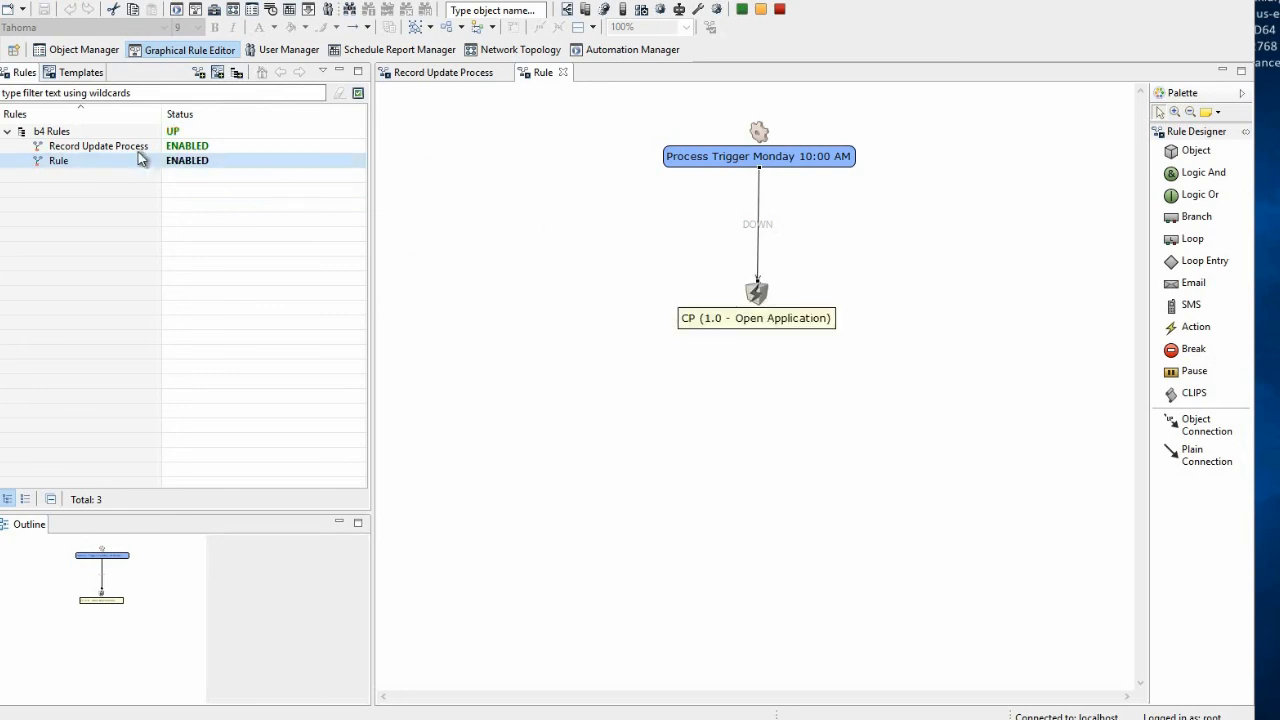
Show the Record Update Process rule graph again, and switch to the presentation to review the b4 Console summary slides
{"action": "left_click", "coordinate": [420, 78]}
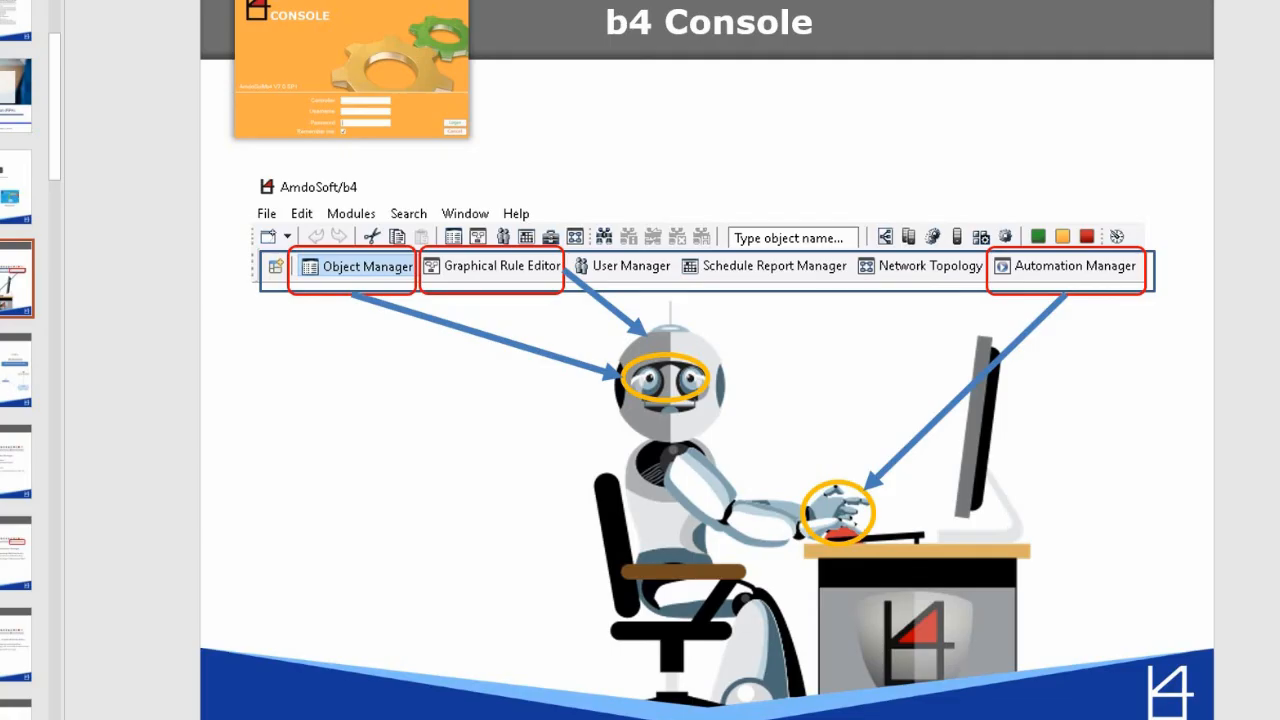
{"action": "scroll", "coordinate": [673, 142], "scroll_direction": "down", "scroll_amount": 3}
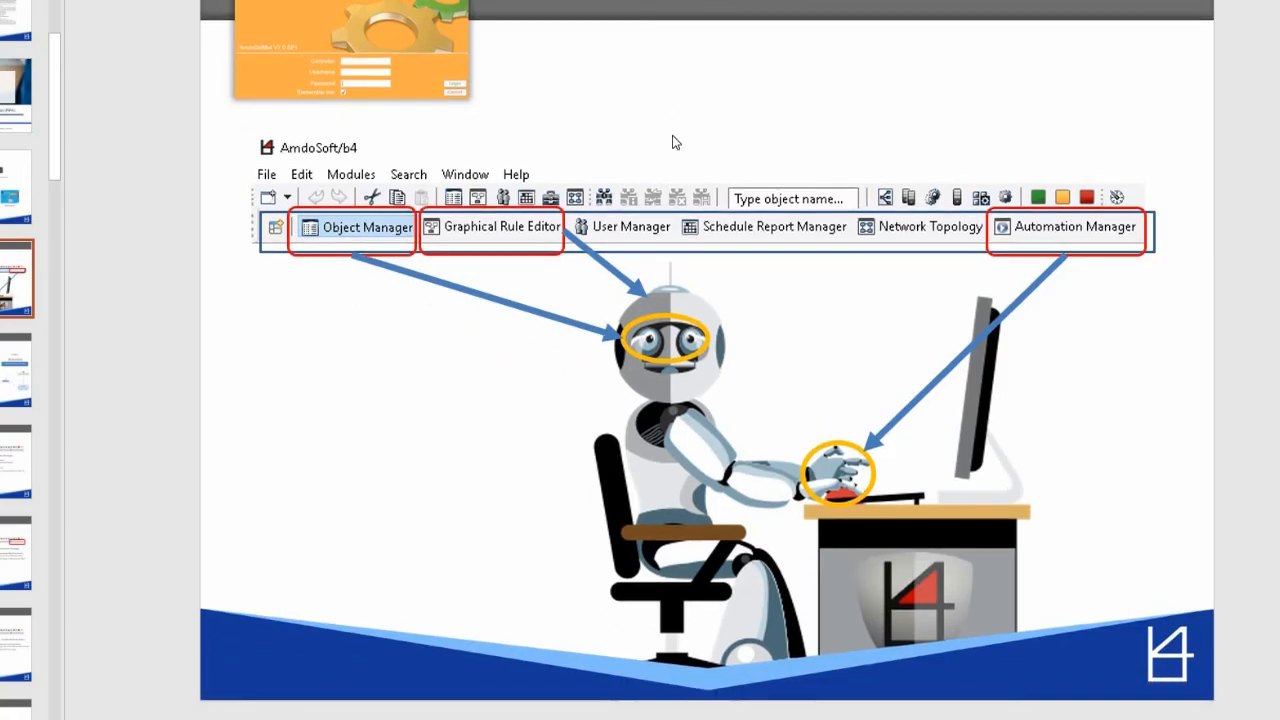
{"action": "scroll", "coordinate": [673, 142], "scroll_direction": "down", "scroll_amount": 3}
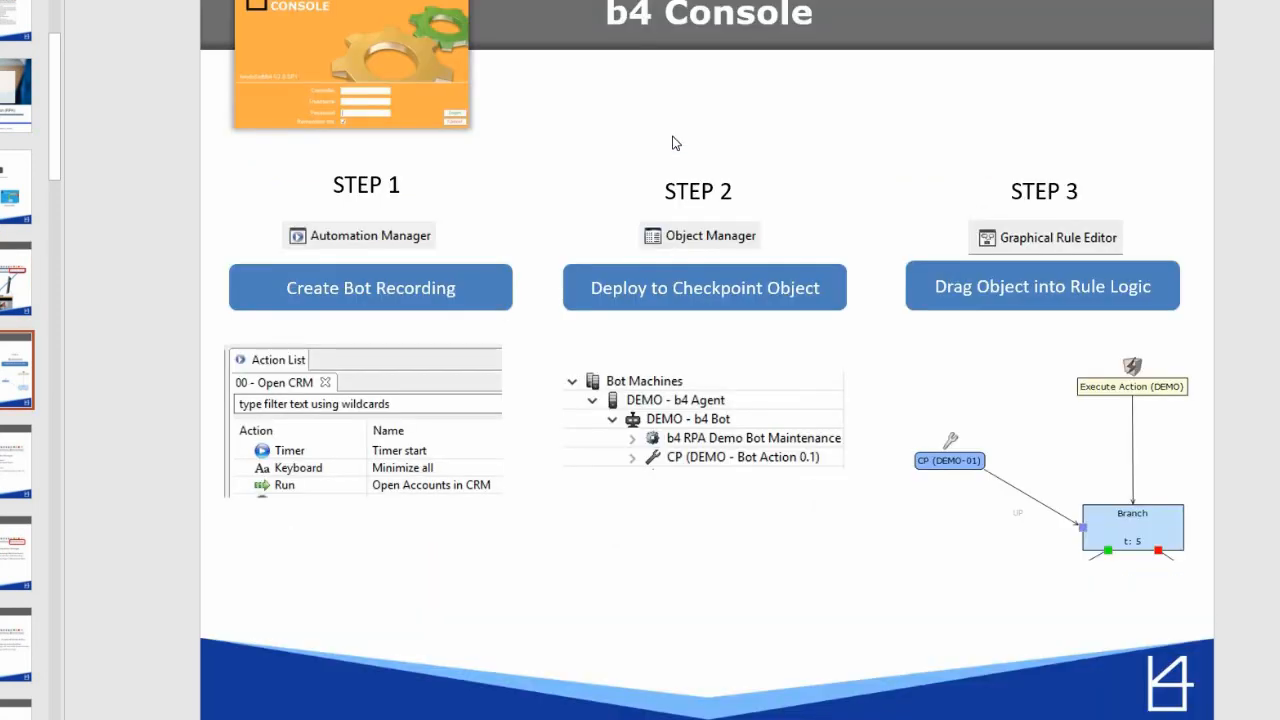